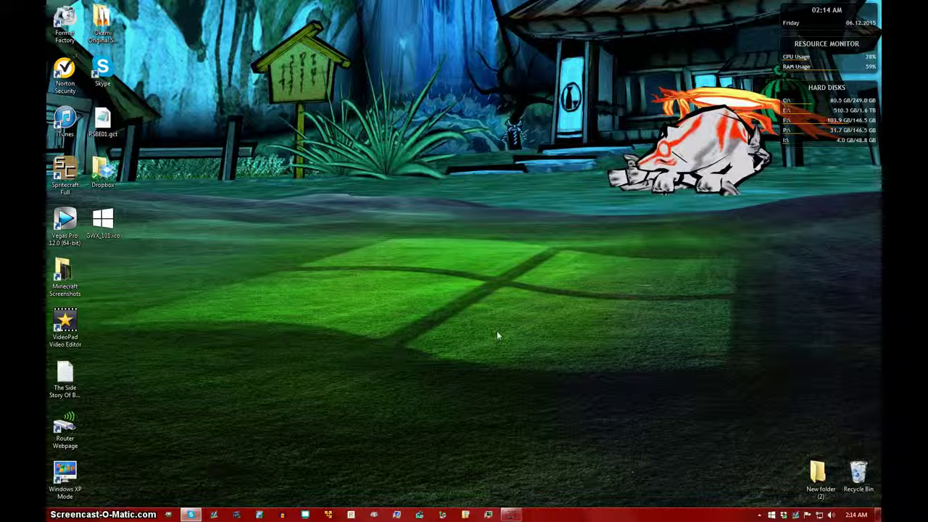
- Set the Hidden attribute on the desktop folder New folder (2) and apply the change
right_click(816, 472)
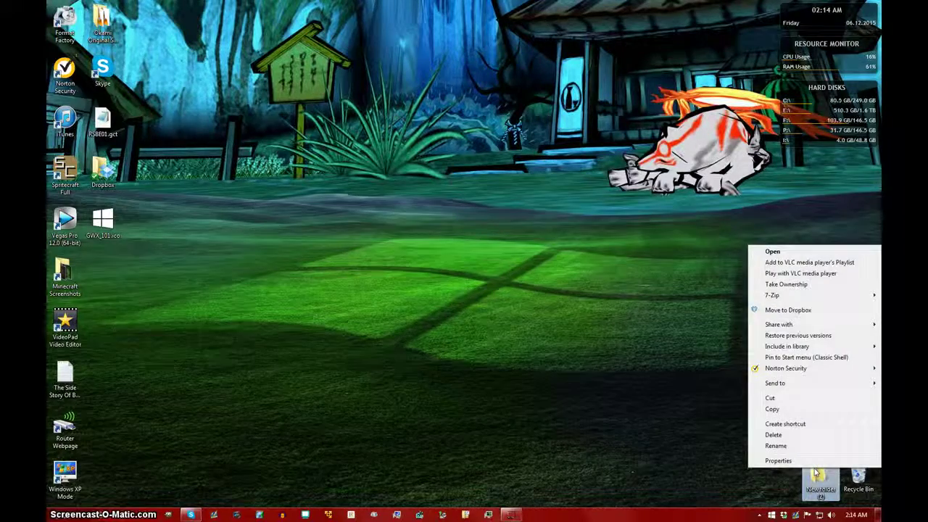
click(814, 459)
click(751, 430)
drag(793, 276, 607, 200)
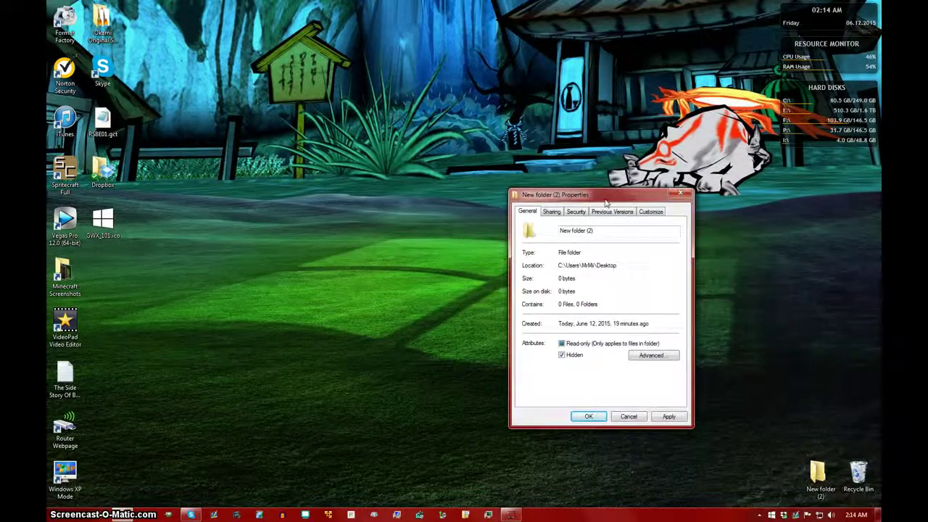
click(669, 416)
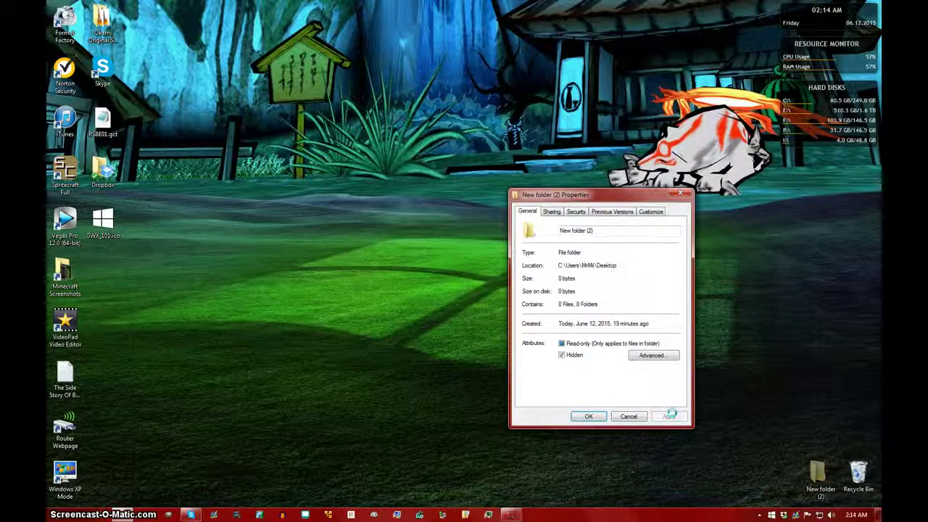
click(589, 417)
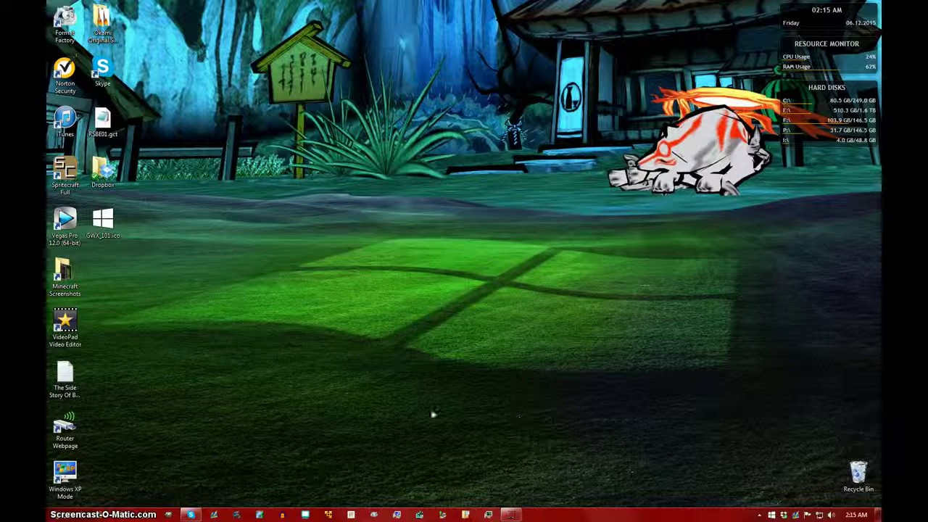
- View the drives listed in My Computer and close its window
click(126, 516)
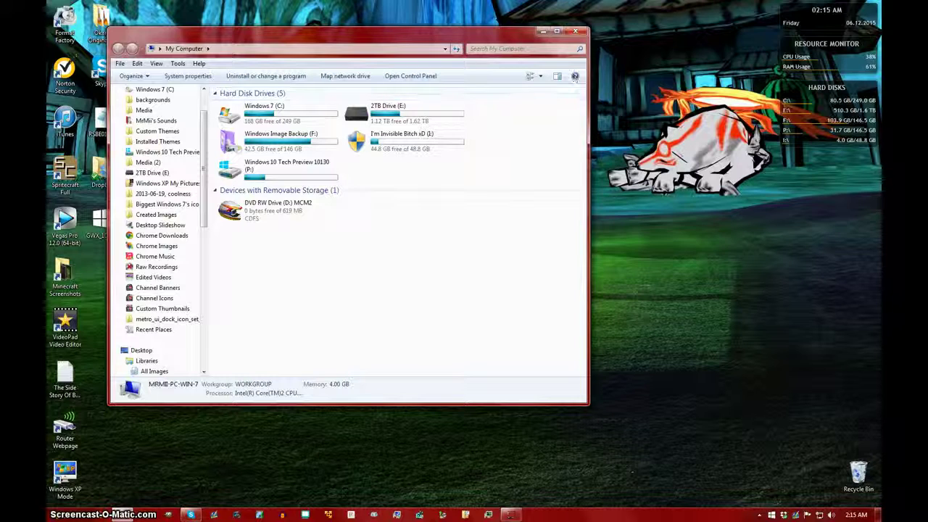
click(577, 33)
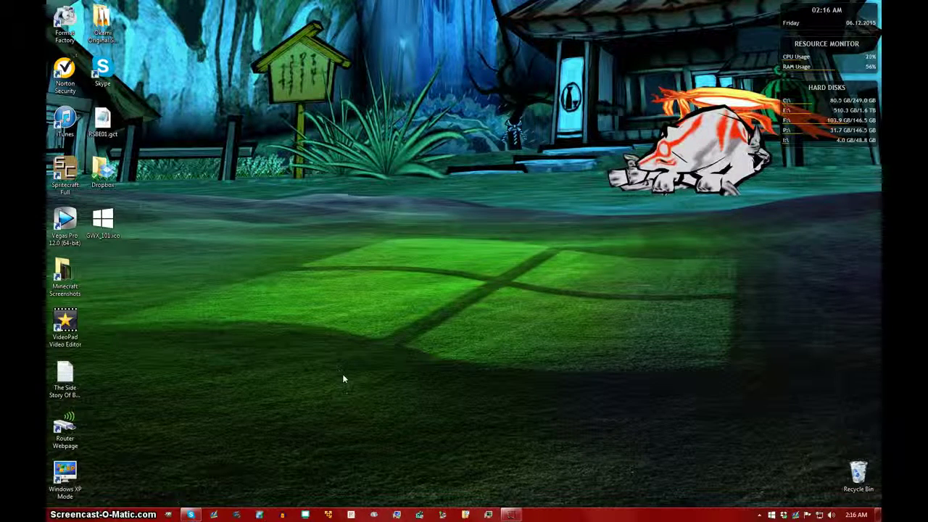
- Launch the Registry Editor by running regedit from the Run dialog and allow it to make changes
click(420, 515)
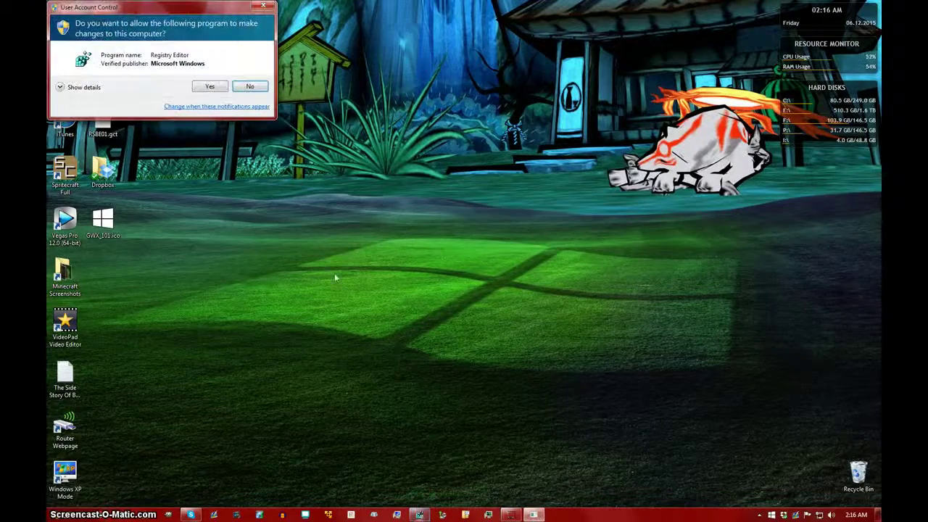
click(250, 87)
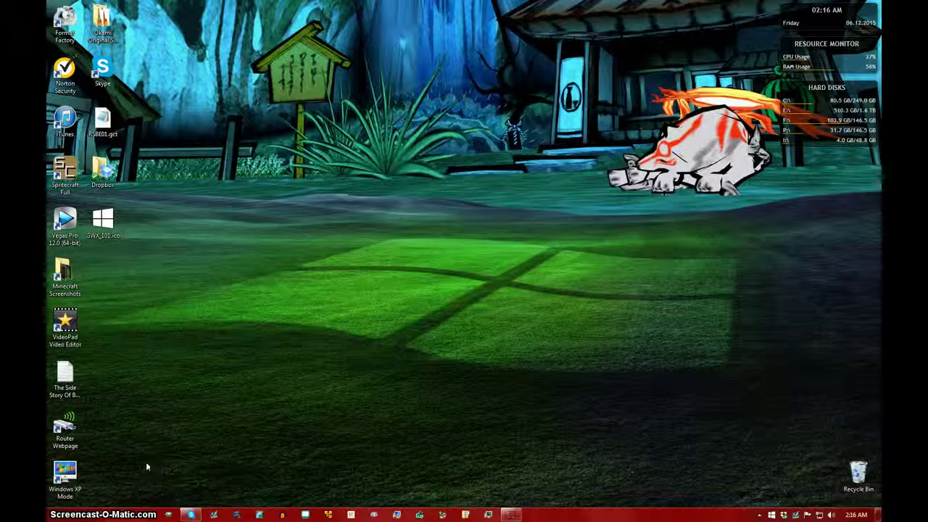
click(65, 518)
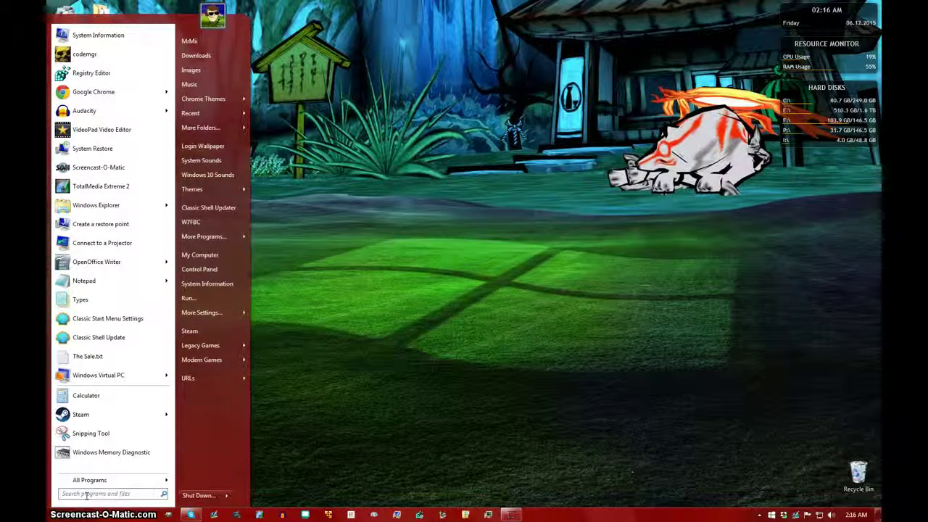
click(212, 298)
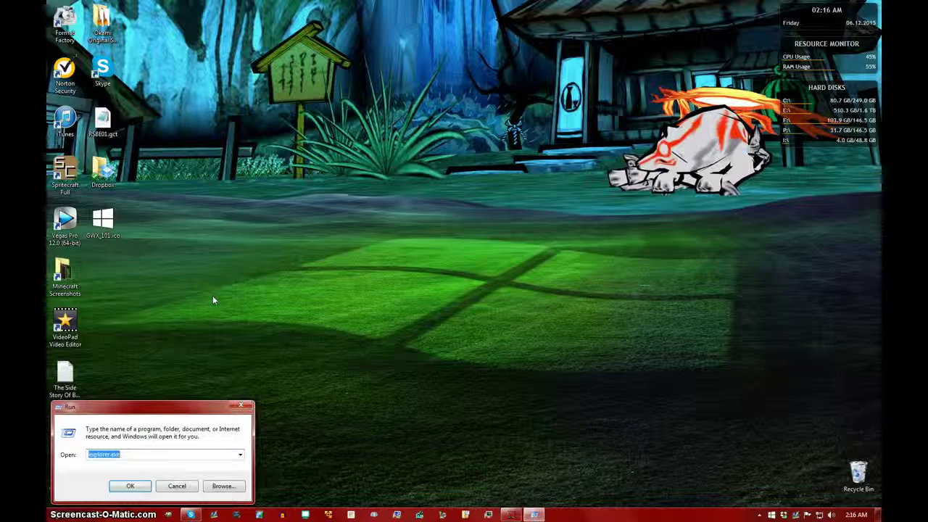
text(r)
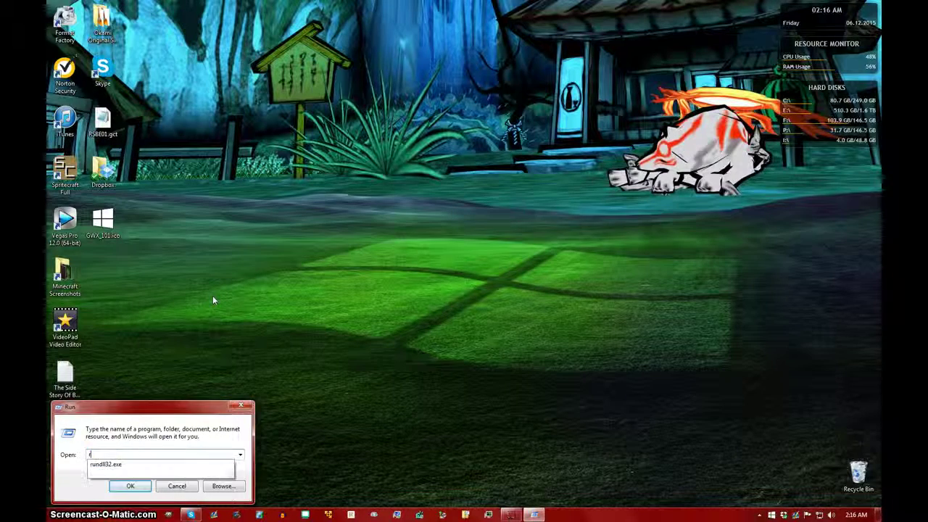
text(egedi)
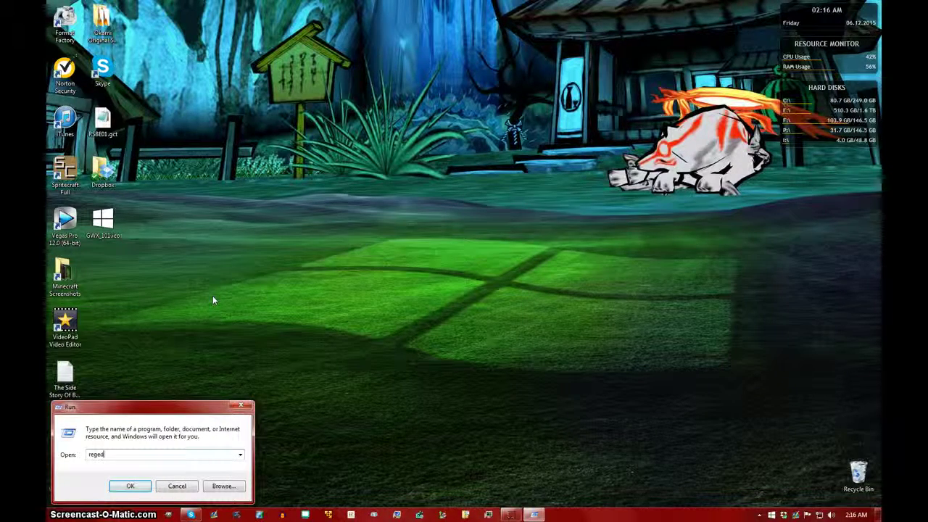
text(t)
key(Return)
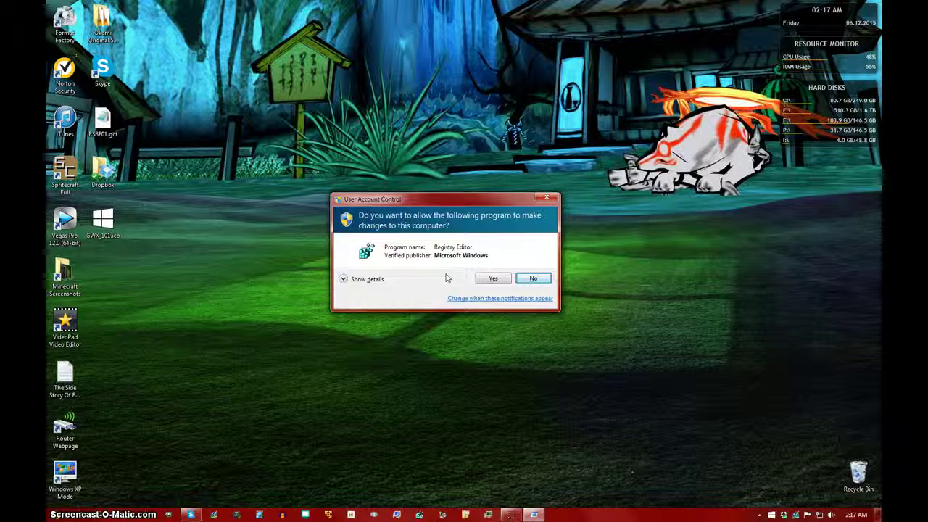
click(491, 279)
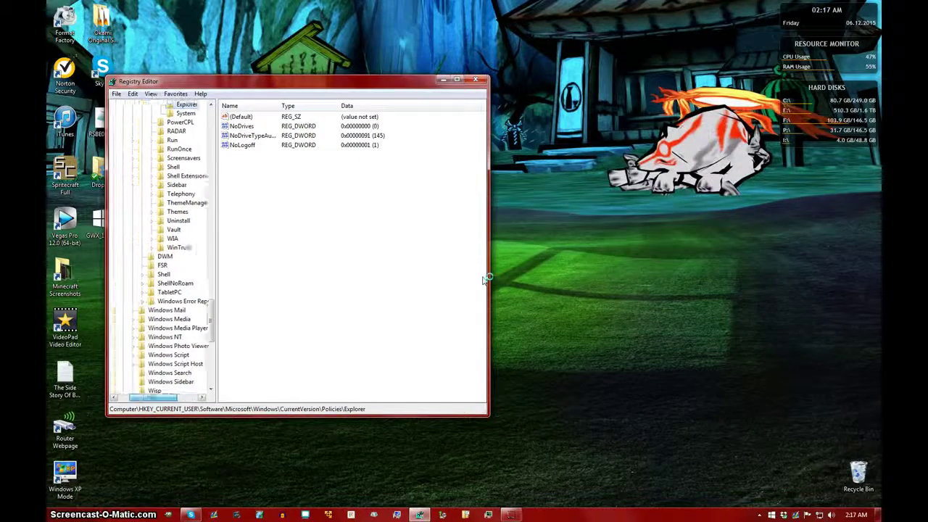
- Maximize the Registry Editor and open the registry key HKEY_CURRENT_USER\Software\Microsoft\Windows\CurrentVersion\Policies\Explorer
drag(210, 322, 210, 121)
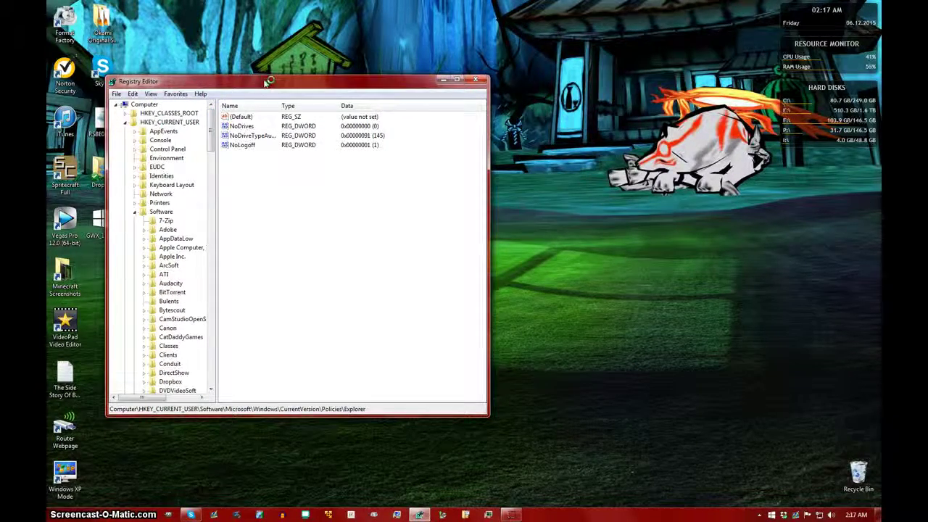
drag(266, 82, 399, 3)
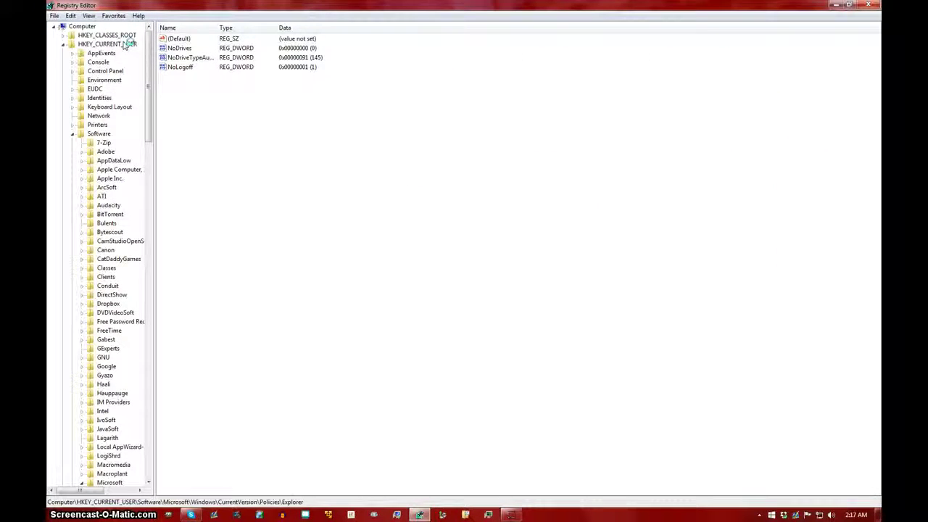
click(97, 134)
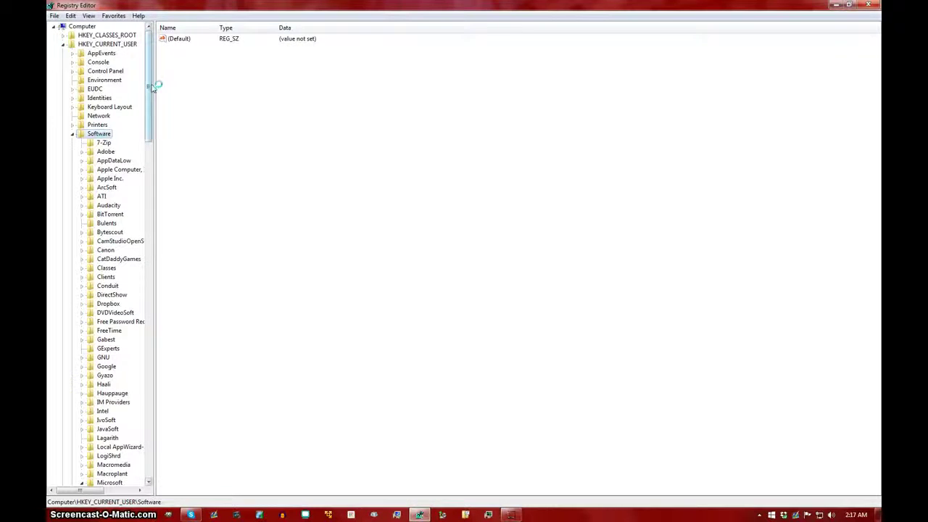
scroll(151, 82, down, 8)
click(112, 277)
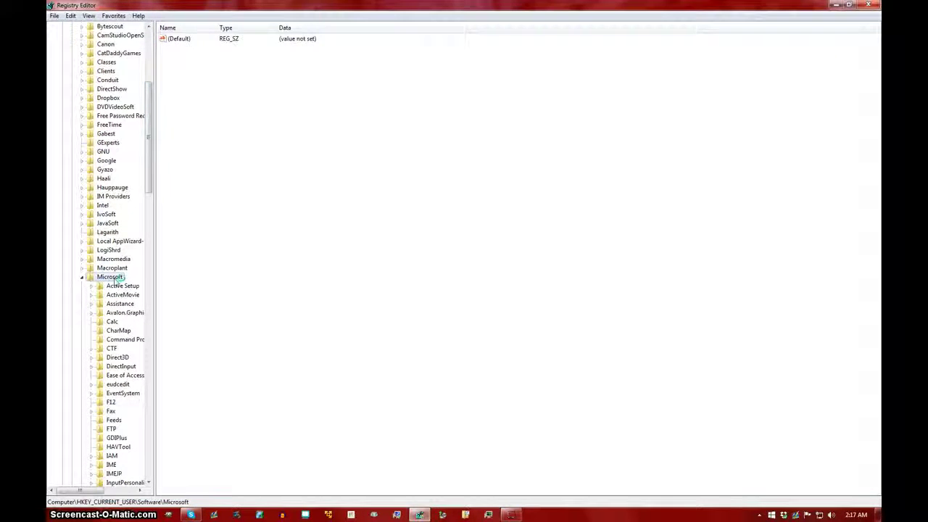
drag(151, 150, 157, 296)
click(123, 295)
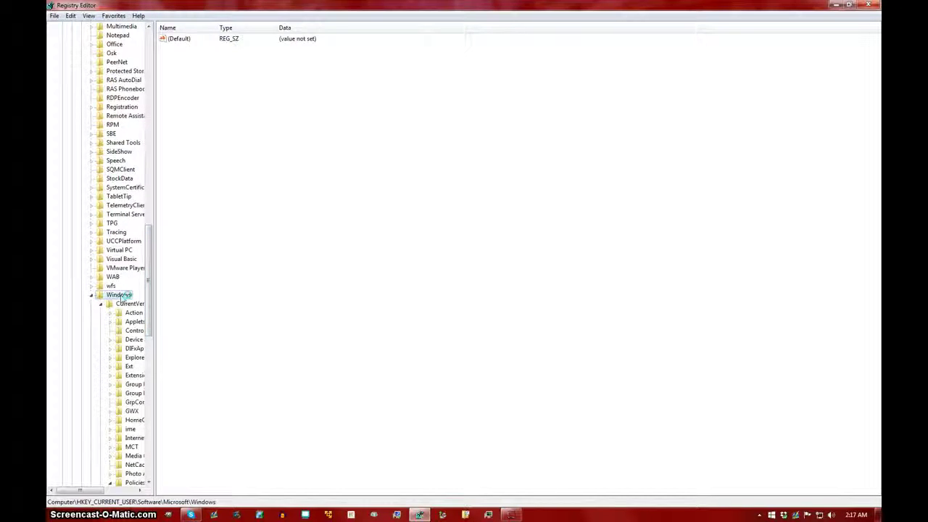
click(132, 305)
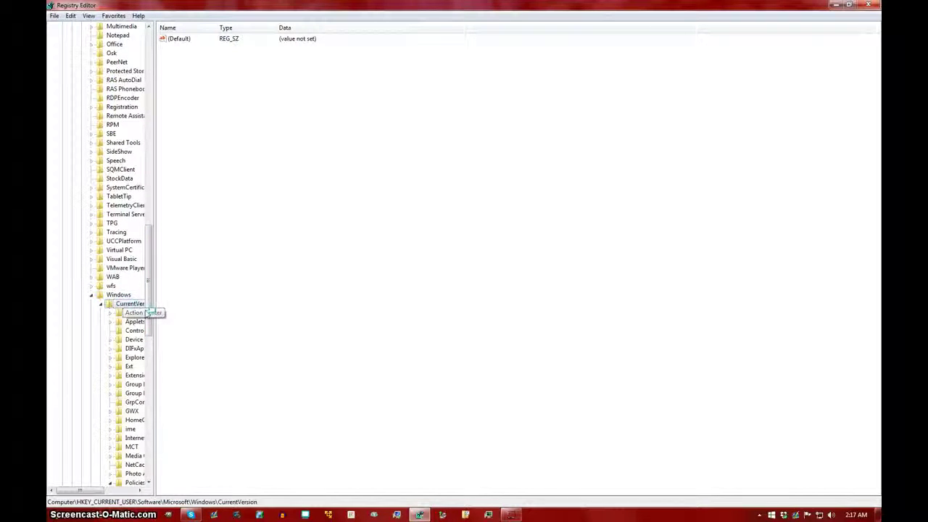
drag(150, 280, 150, 326)
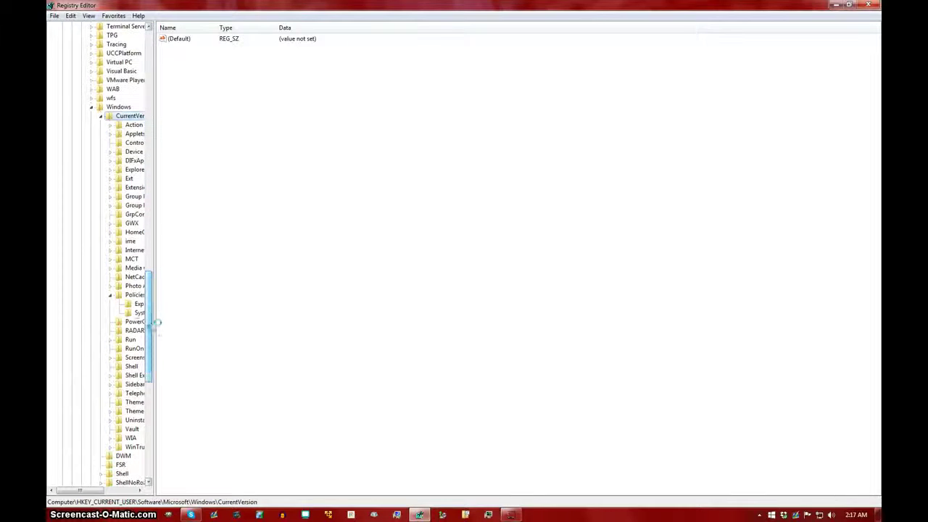
click(135, 295)
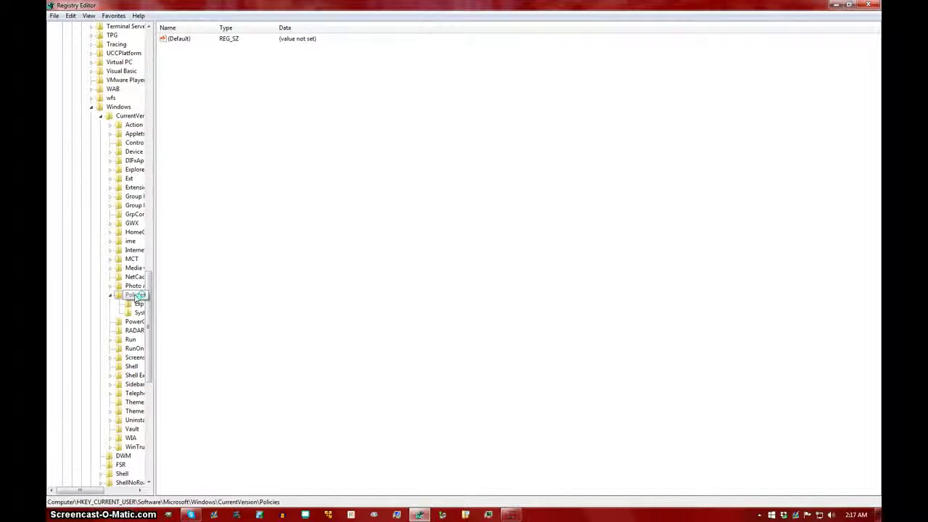
click(140, 304)
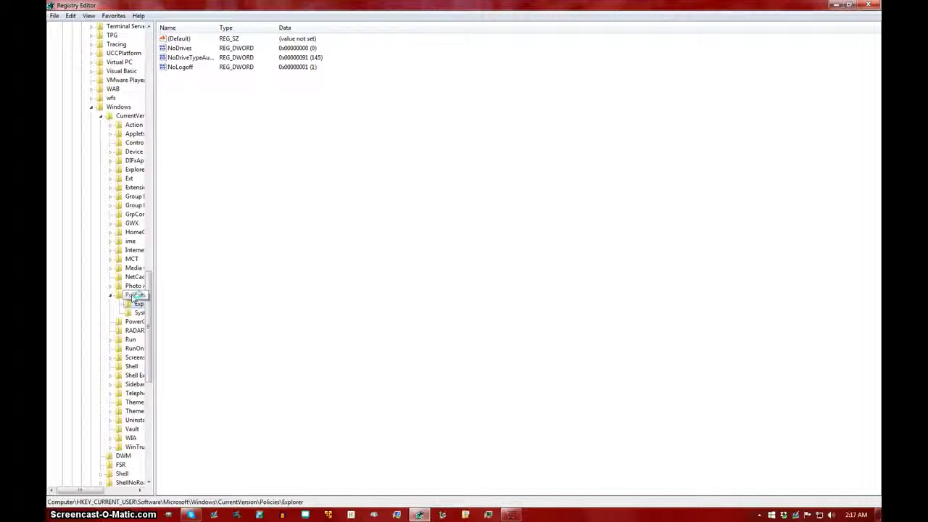
right_click(134, 296)
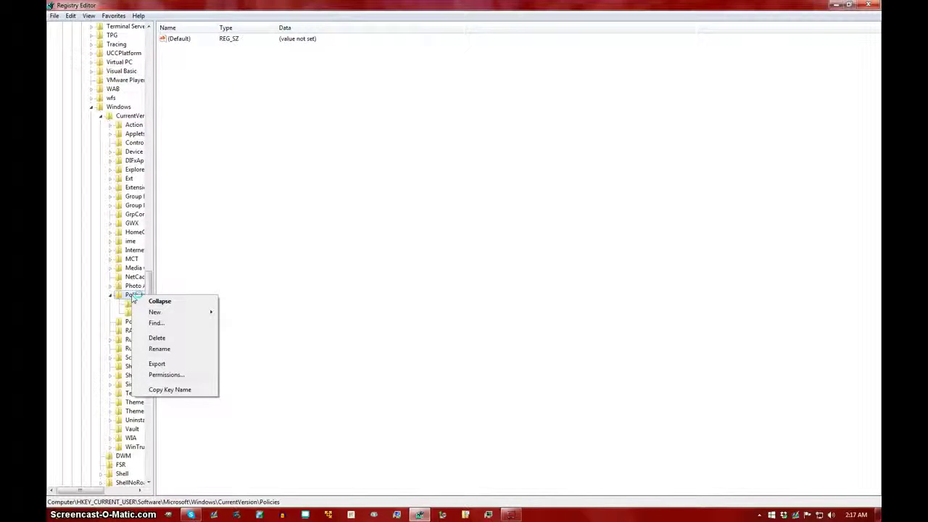
mouse_move(154, 313)
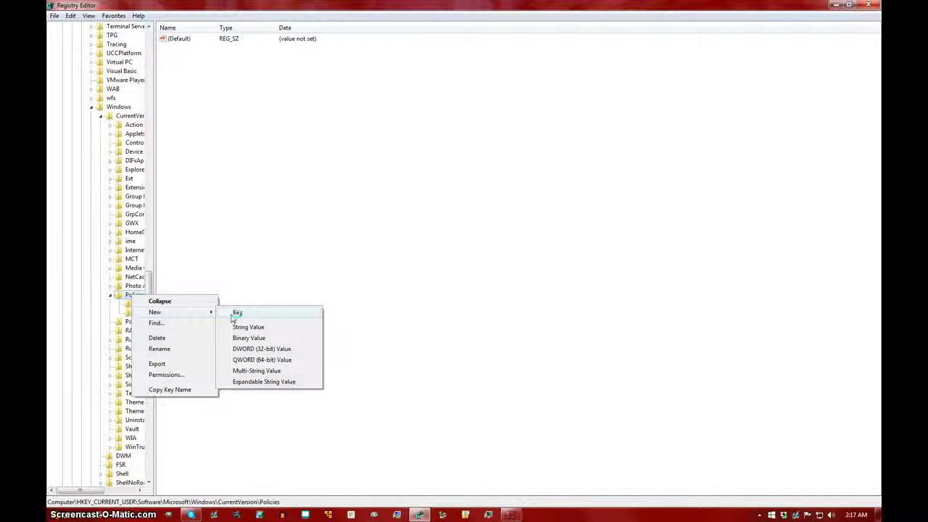
click(242, 223)
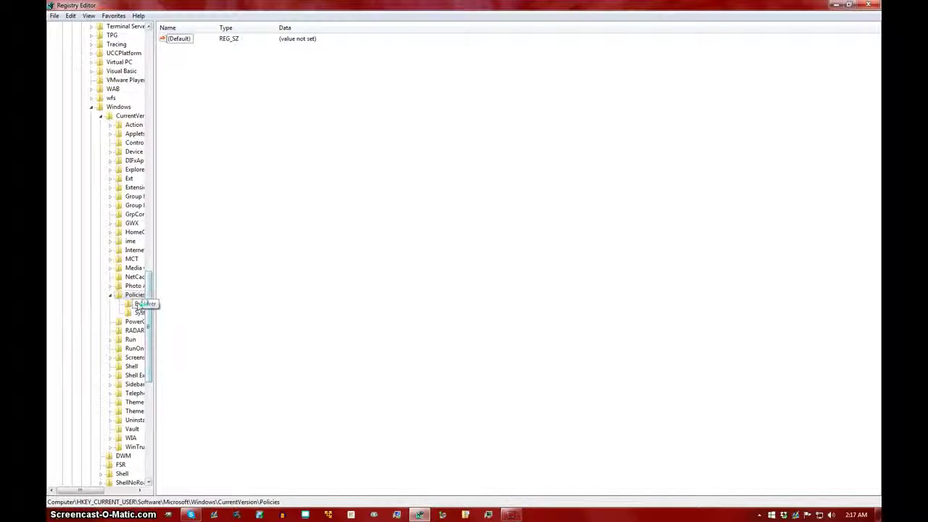
click(137, 306)
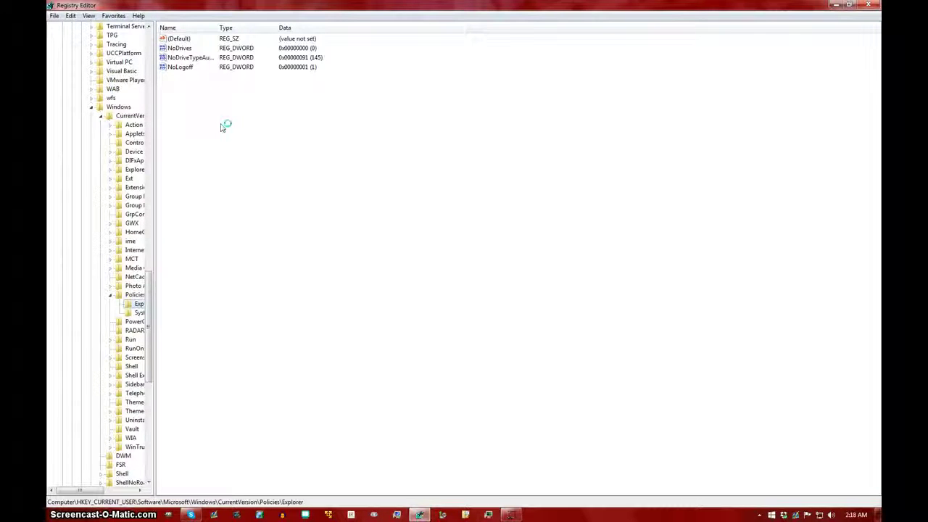
right_click(290, 194)
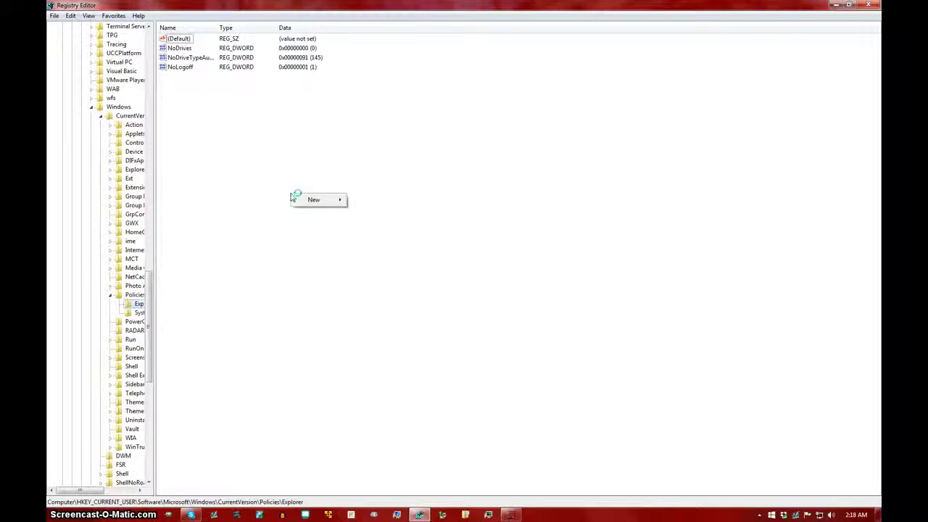
mouse_move(299, 202)
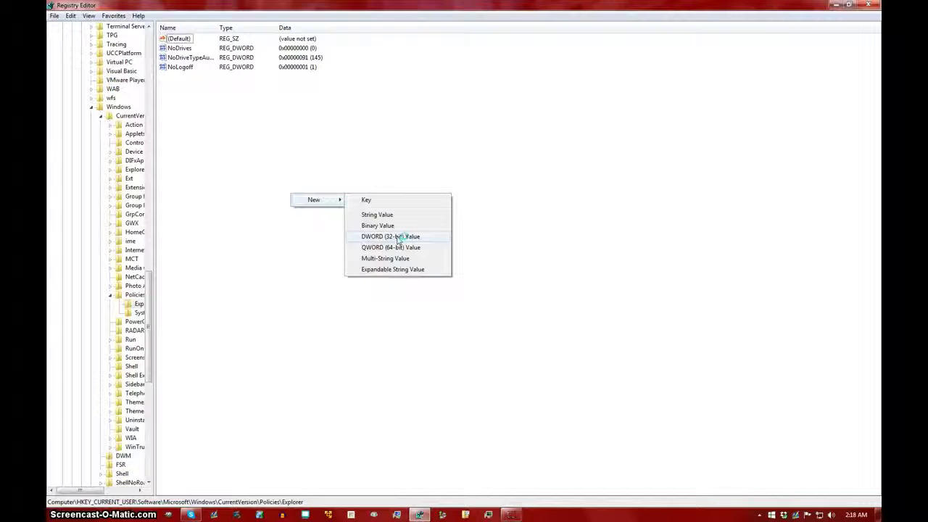
key(Escape)
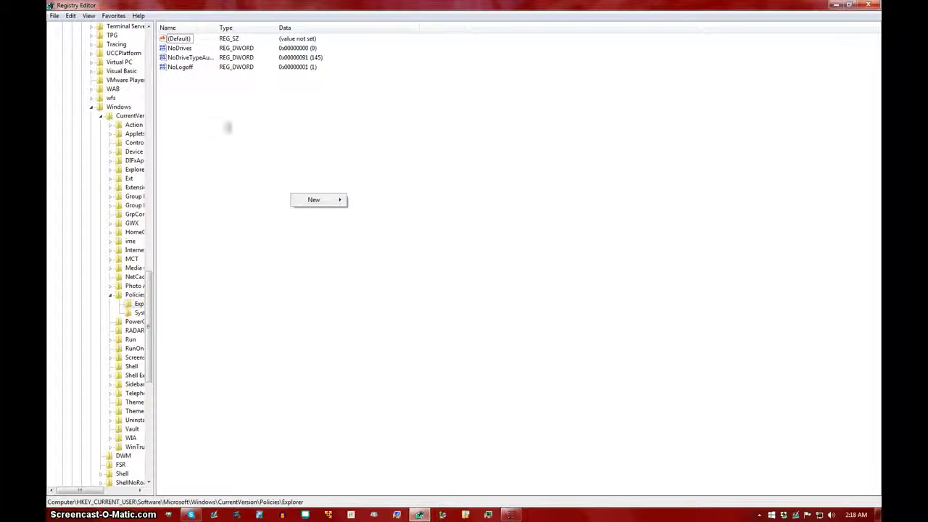
key(Escape)
- Select the NoDrives value, restore the Registry Editor to a smaller window and open Calculator alongside it
click(179, 49)
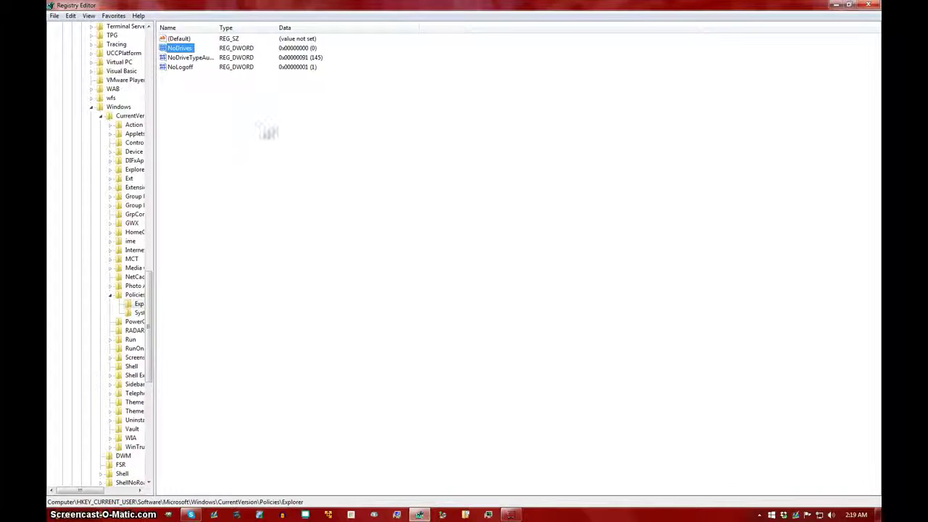
drag(800, 9, 785, 85)
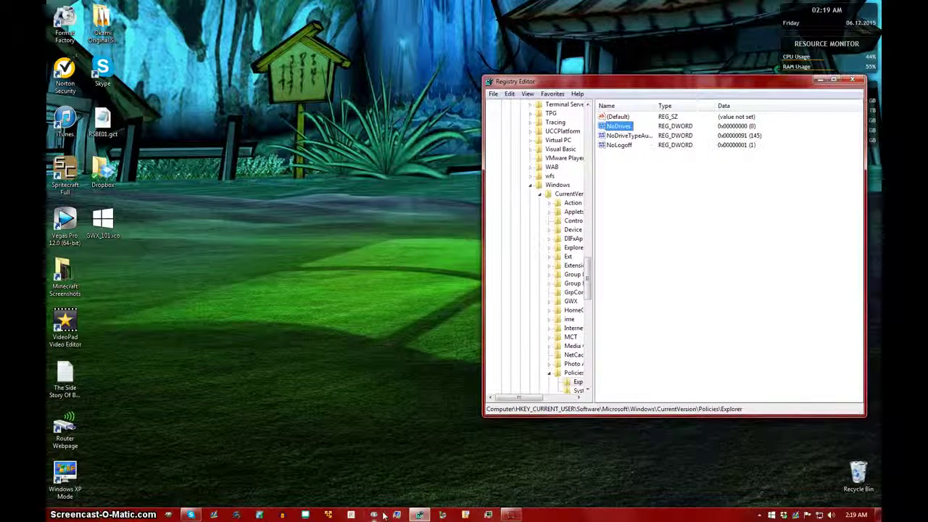
click(74, 517)
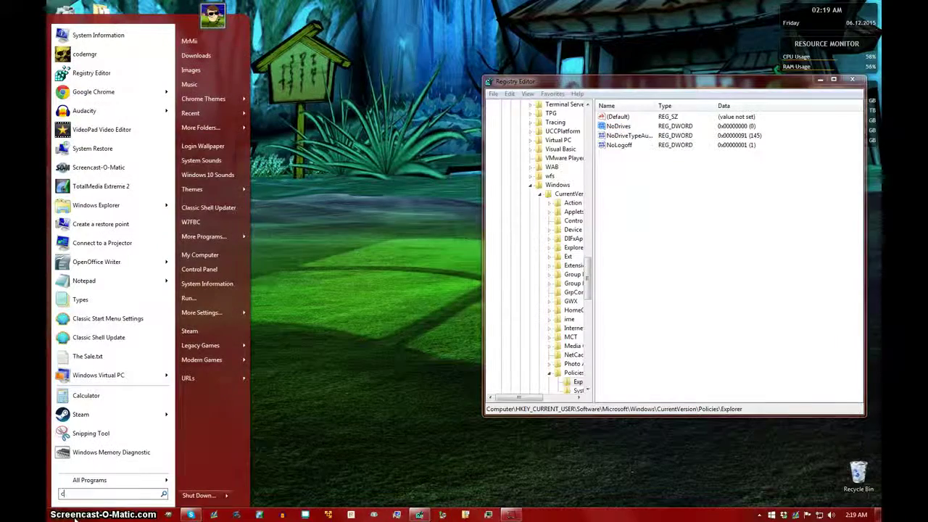
text(calc)
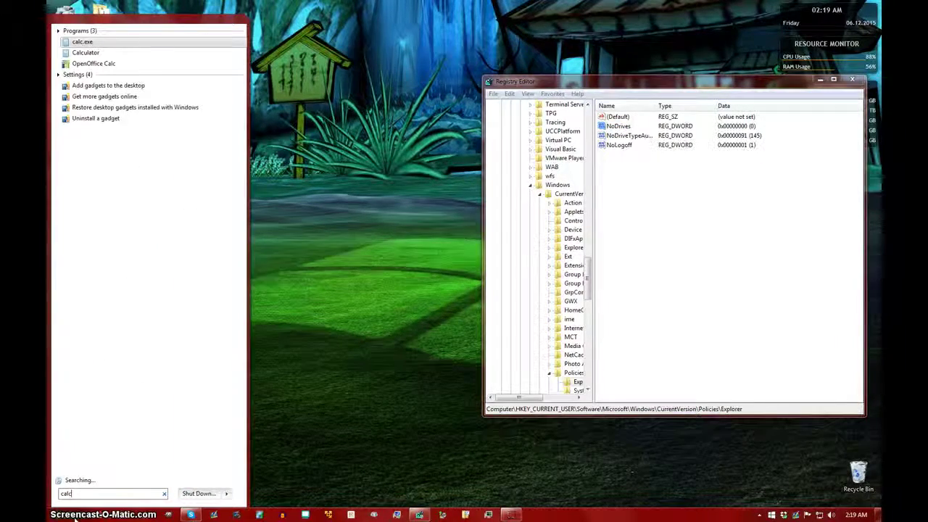
key(Return)
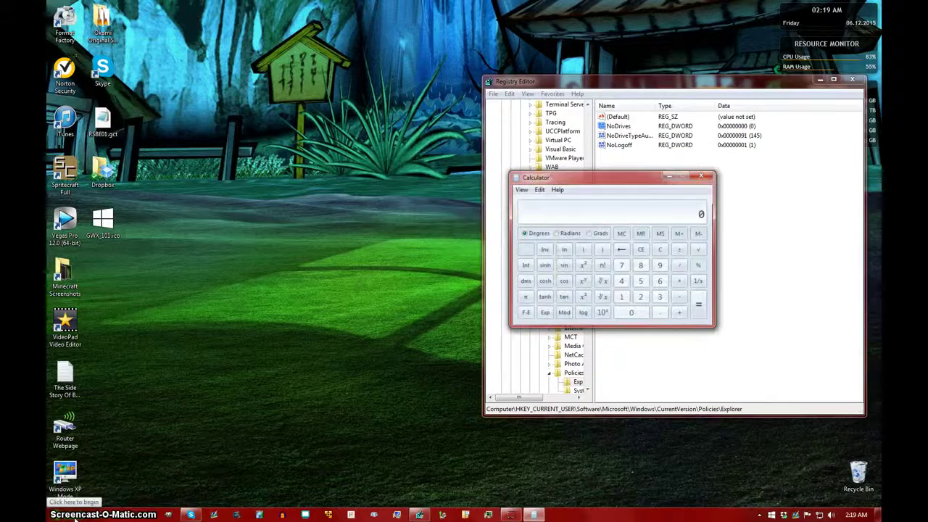
- Move Calculator clear of the Registry Editor and calculate 2 to the power of 2
drag(575, 177, 296, 177)
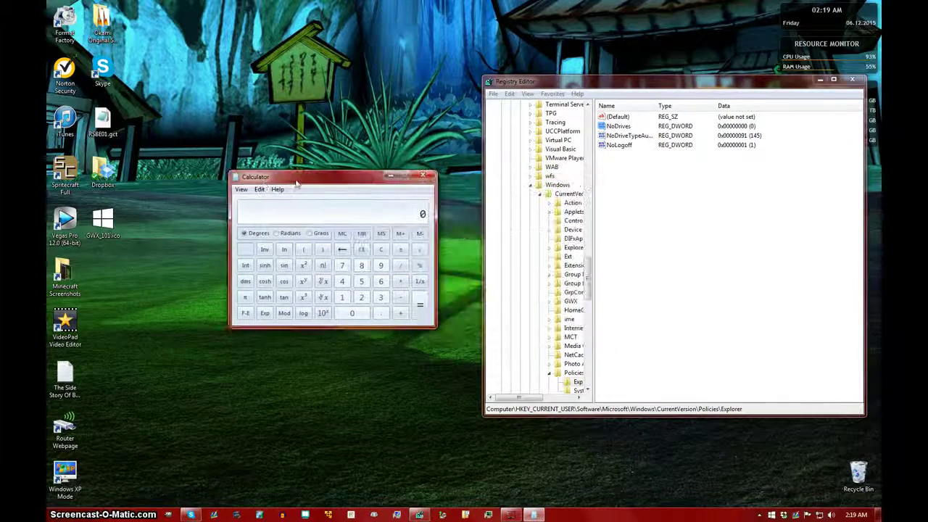
click(362, 298)
click(303, 281)
click(362, 298)
click(420, 307)
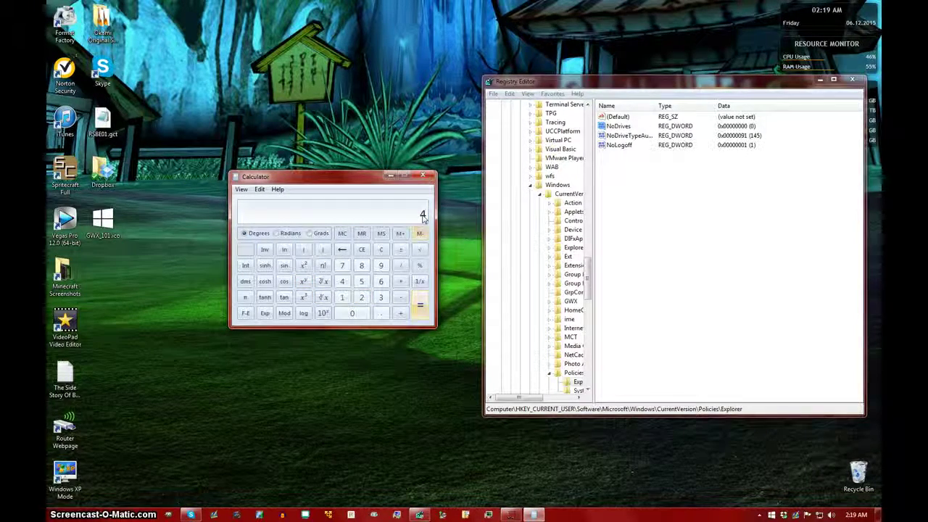
- Set the NoDrives value to decimal 4 and arrange the Registry Editor and Calculator windows side by side
drag(369, 181, 356, 183)
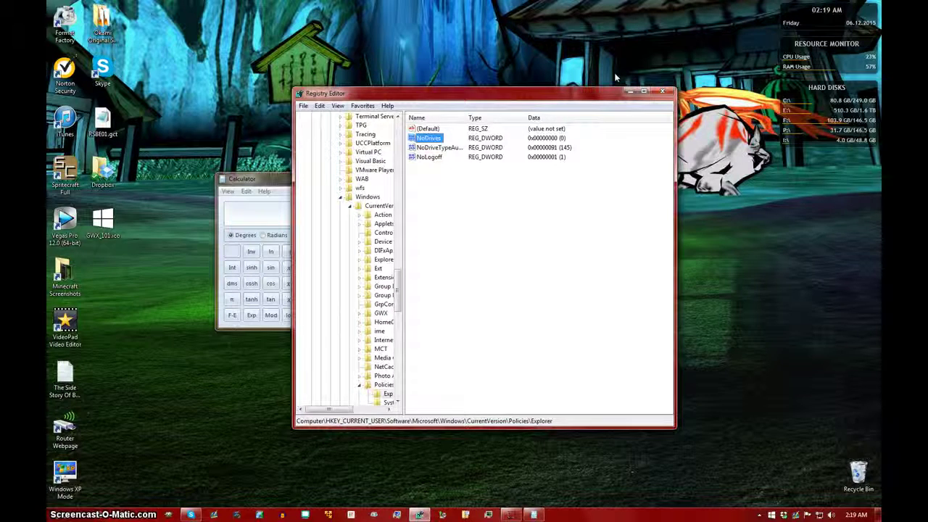
right_click(428, 140)
click(437, 143)
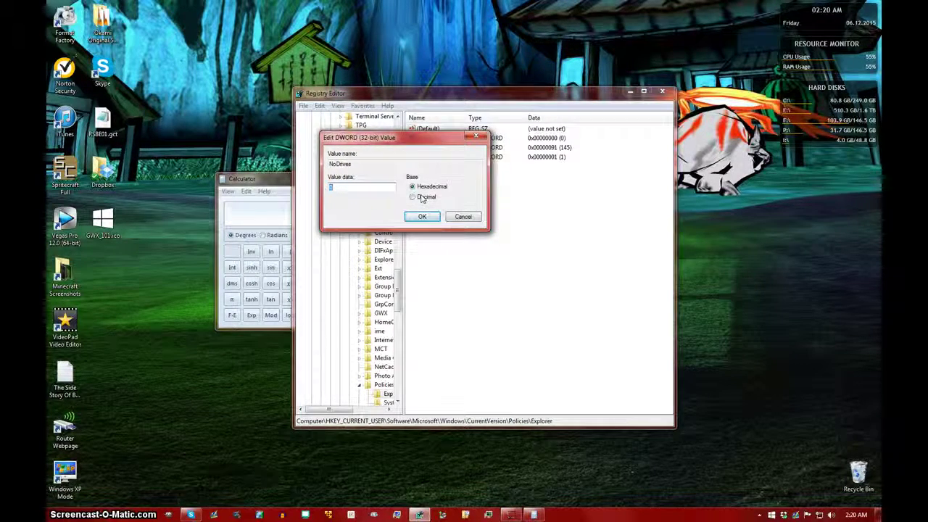
click(413, 198)
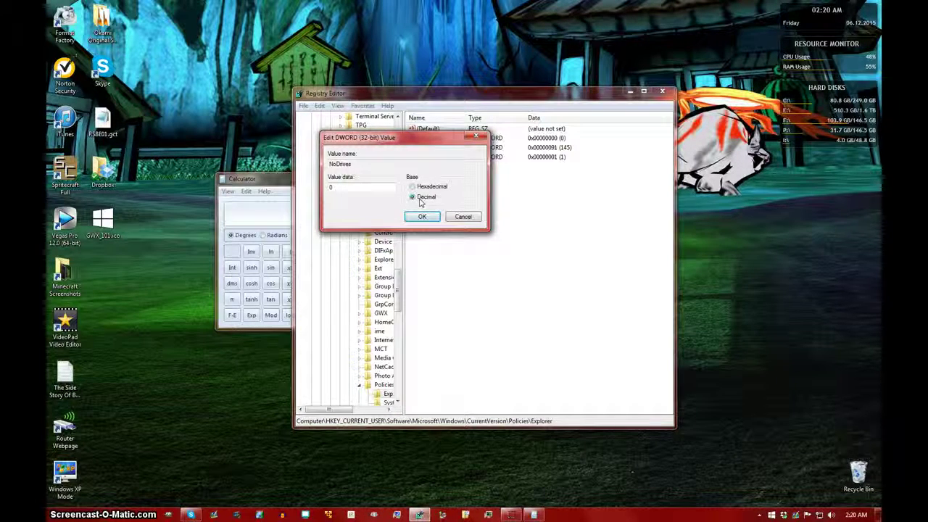
drag(258, 182, 149, 166)
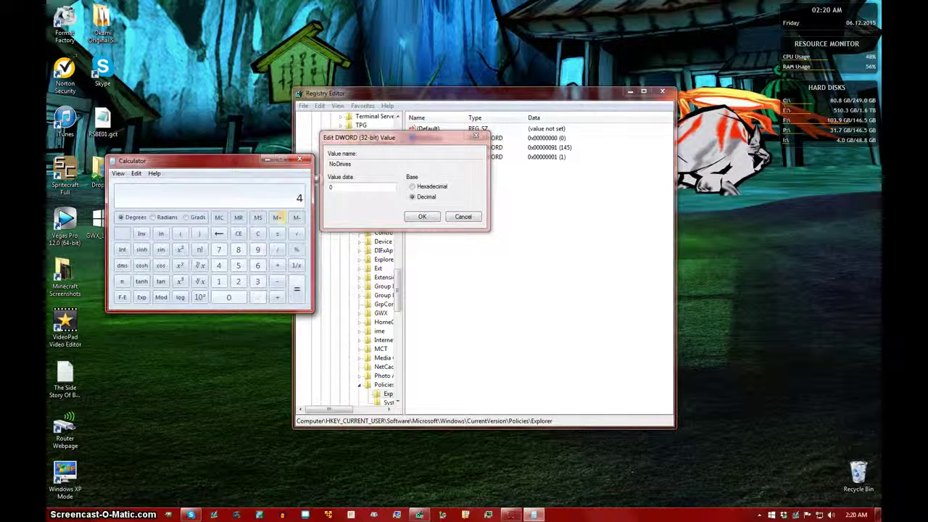
click(314, 185)
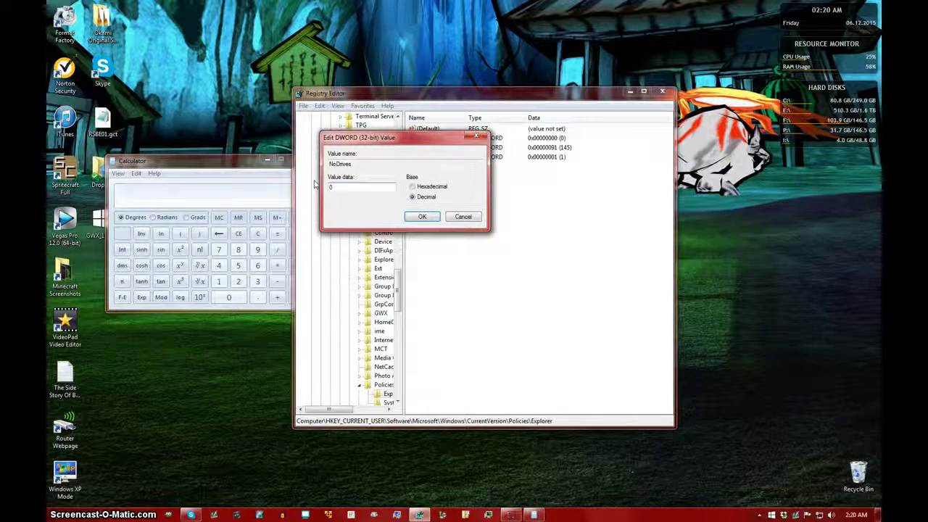
double_click(338, 189)
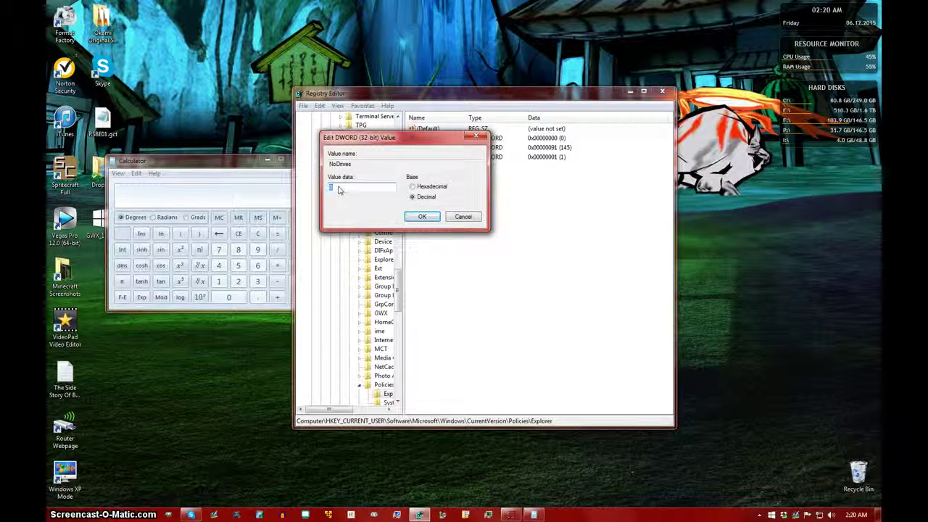
text(4)
click(426, 218)
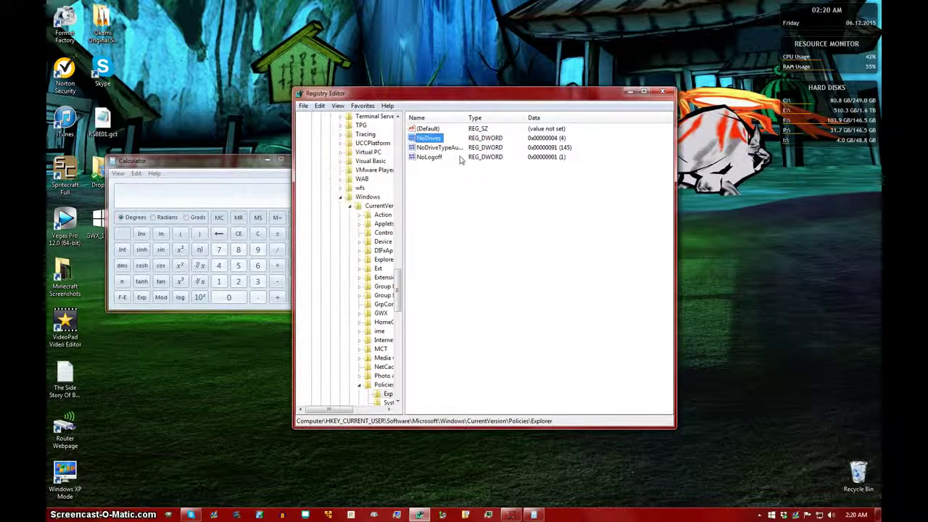
drag(535, 94, 631, 91)
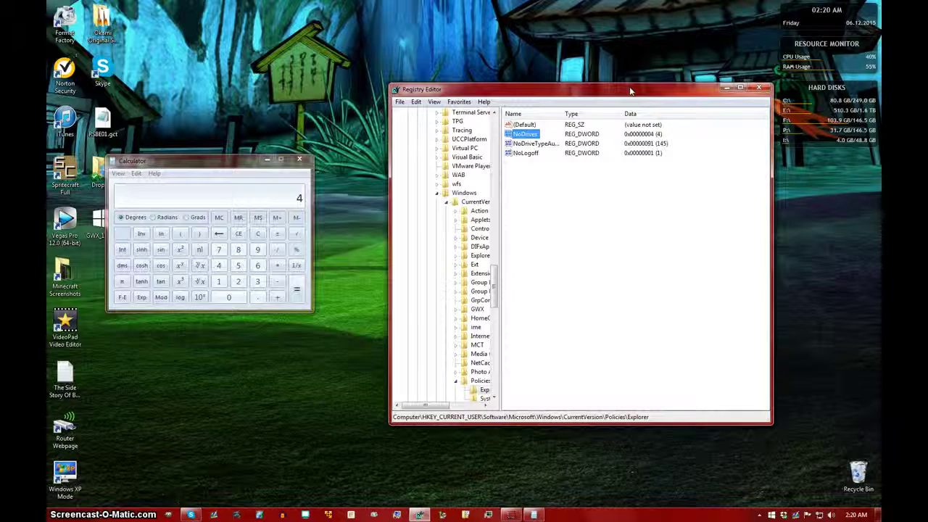
click(588, 248)
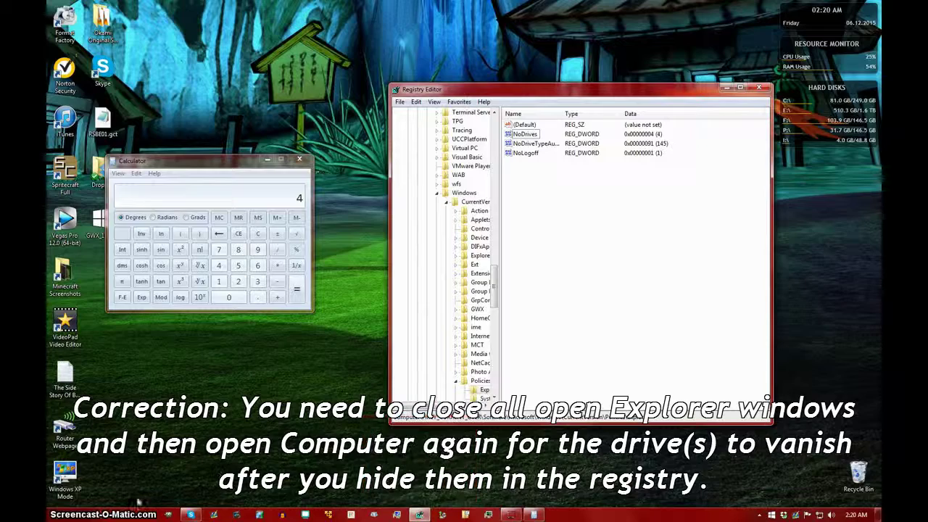
- Open My Computer, go to the hidden drive by entering the path C:\ and return to the drive list
key(super+e)
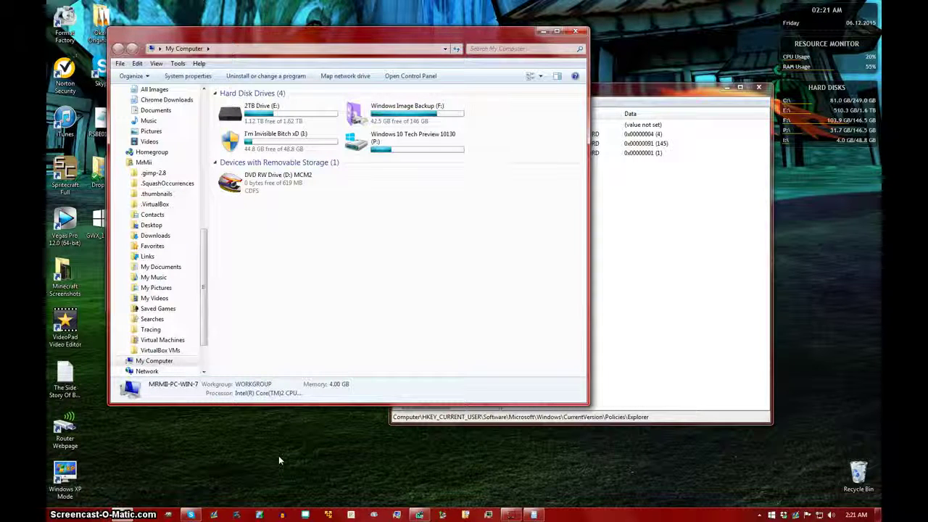
click(297, 52)
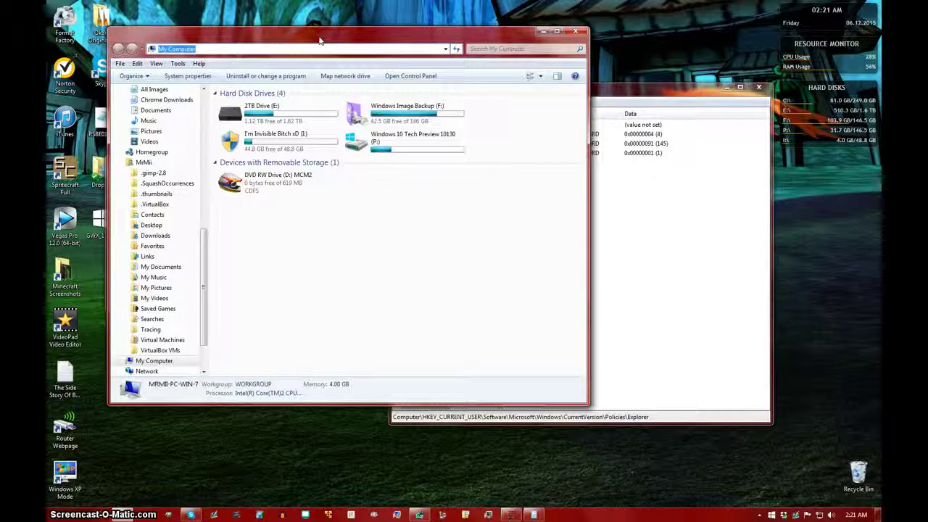
text(C:\)
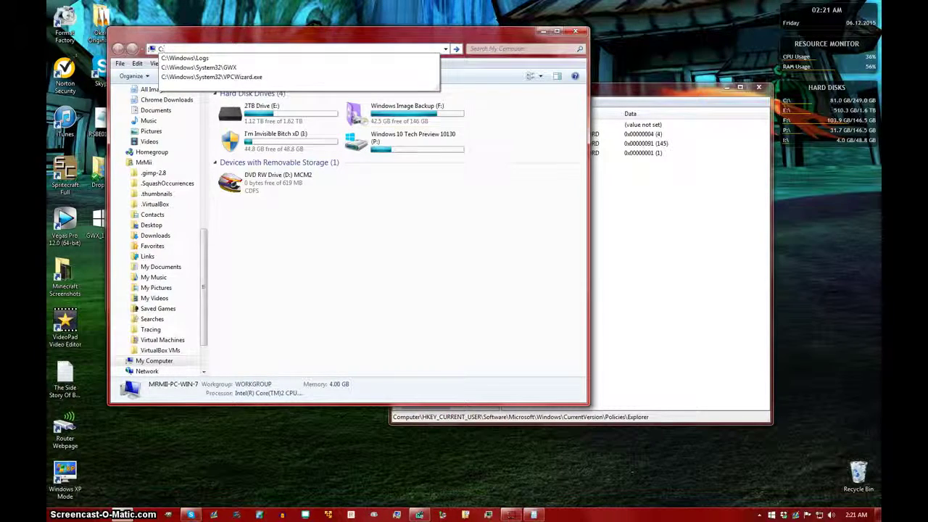
key(Return)
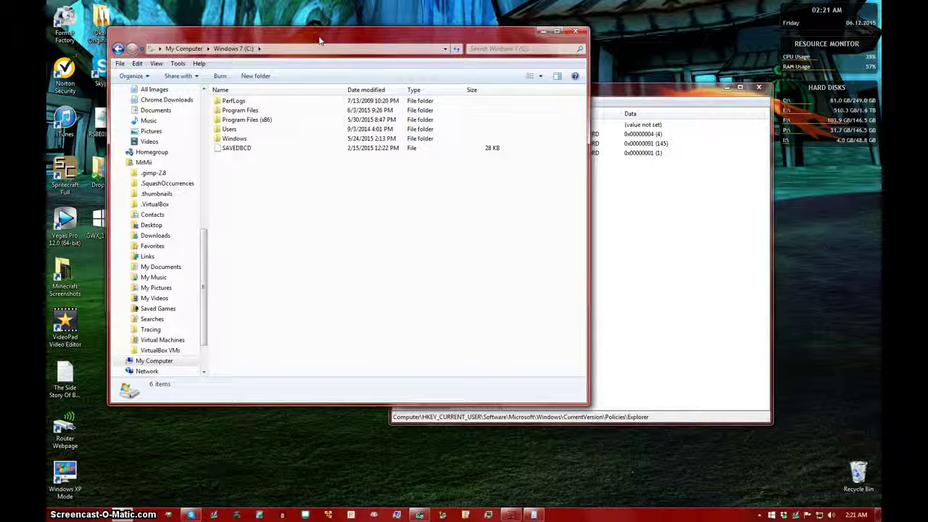
click(183, 48)
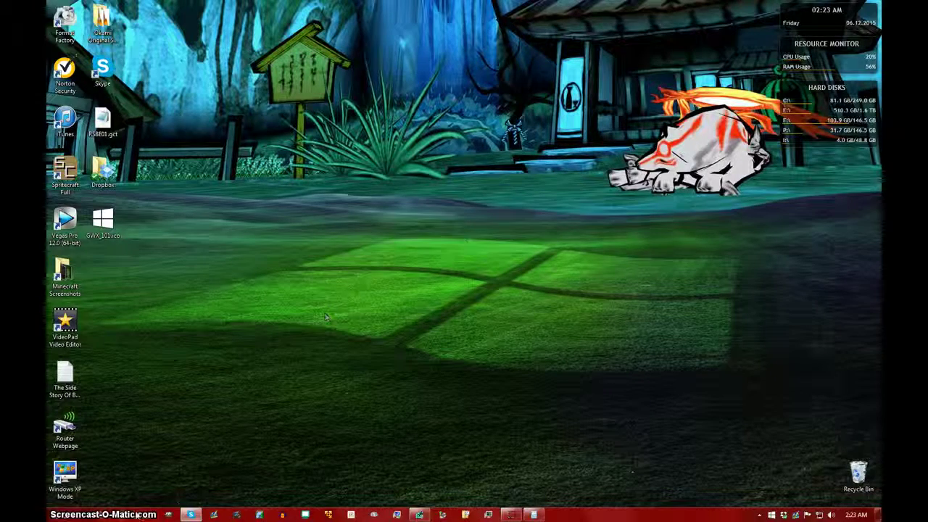
- Review the hard disk and DVD drives listed in My Computer, then close its window
key(super+e)
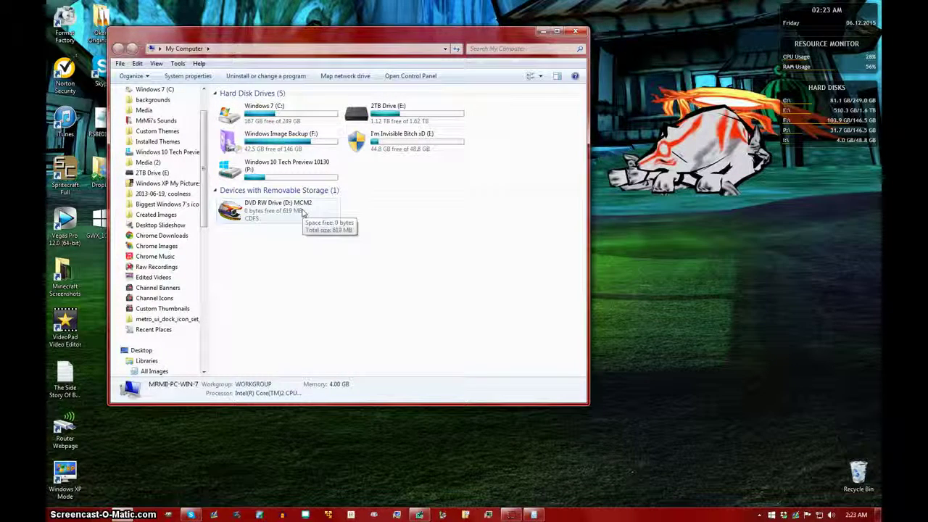
click(575, 31)
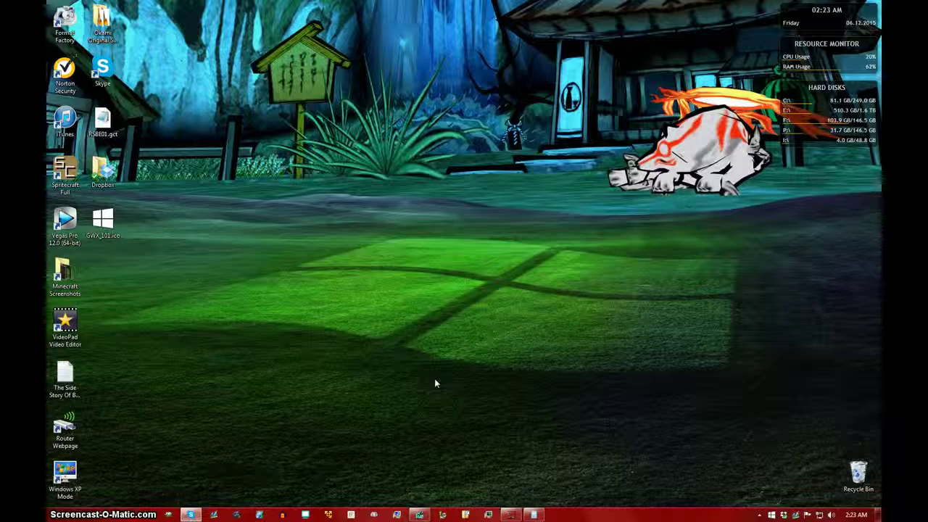
- Bring up Calculator and add 2 to the power of 2 and 2 to the power of 3
click(532, 514)
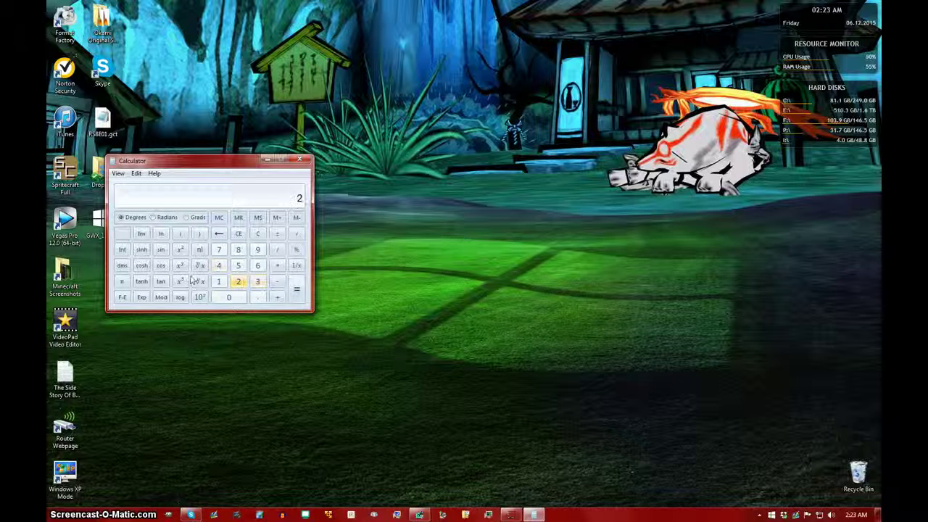
click(180, 265)
click(237, 283)
click(298, 289)
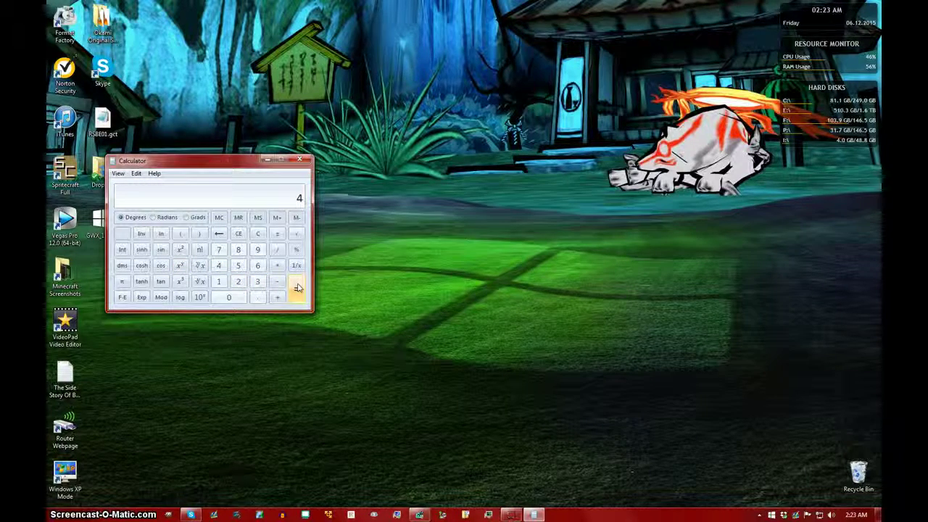
click(276, 298)
click(238, 283)
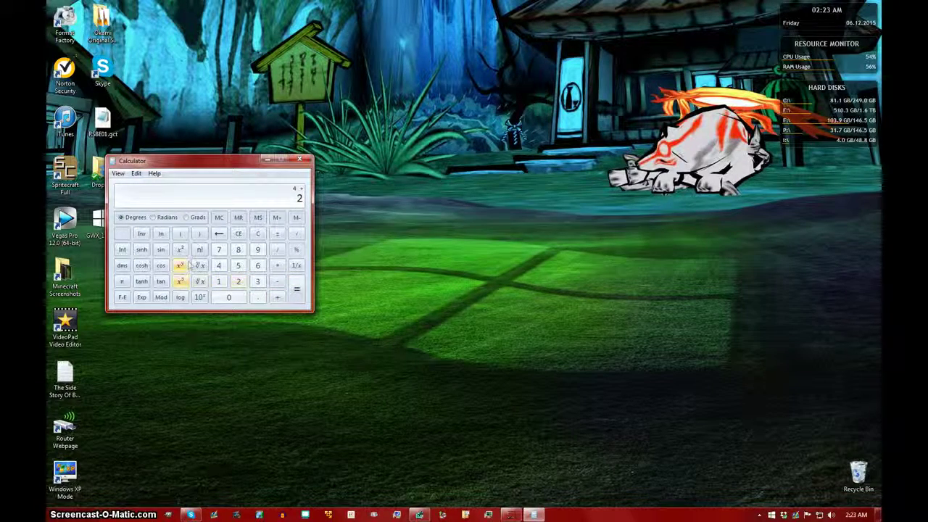
click(180, 265)
click(258, 281)
click(297, 290)
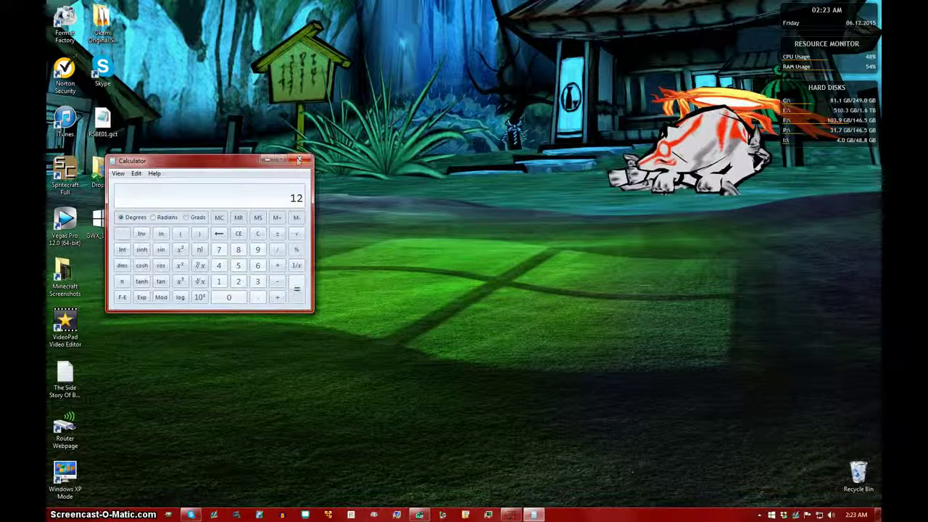
- Set the NoDrives value to decimal 12 in the Registry Editor, then minimize the Registry Editor and Calculator
click(419, 515)
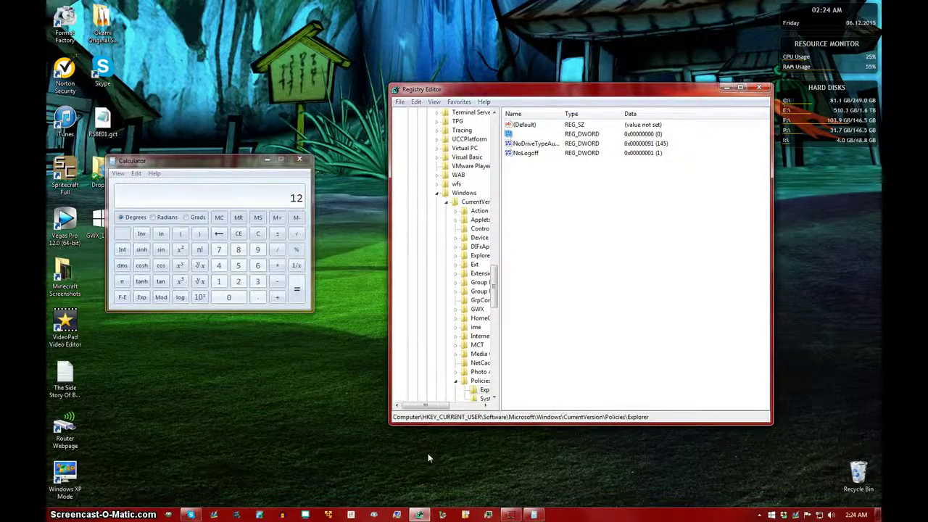
key(Return)
click(519, 193)
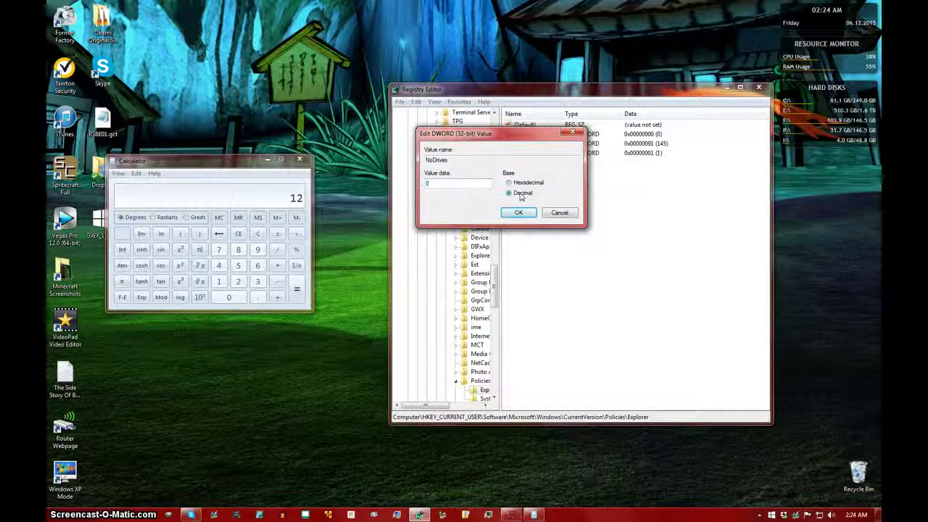
double_click(449, 183)
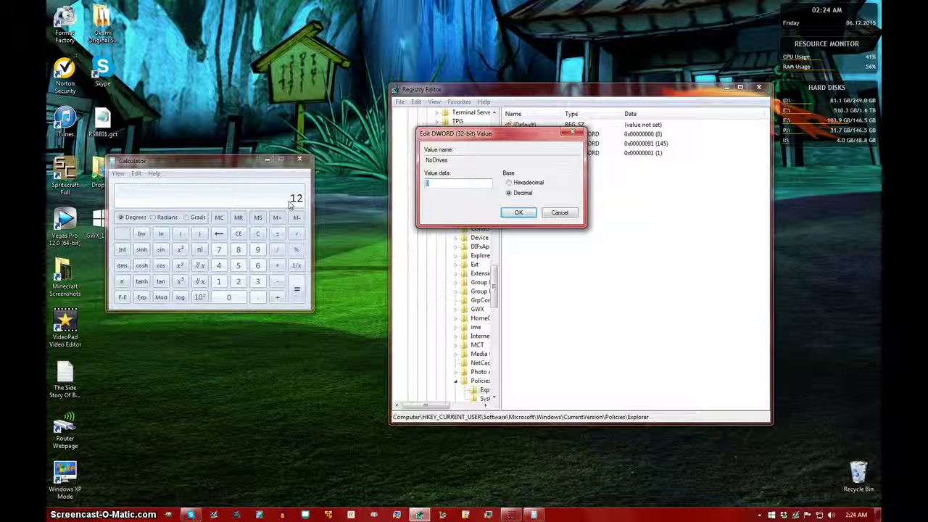
text(12)
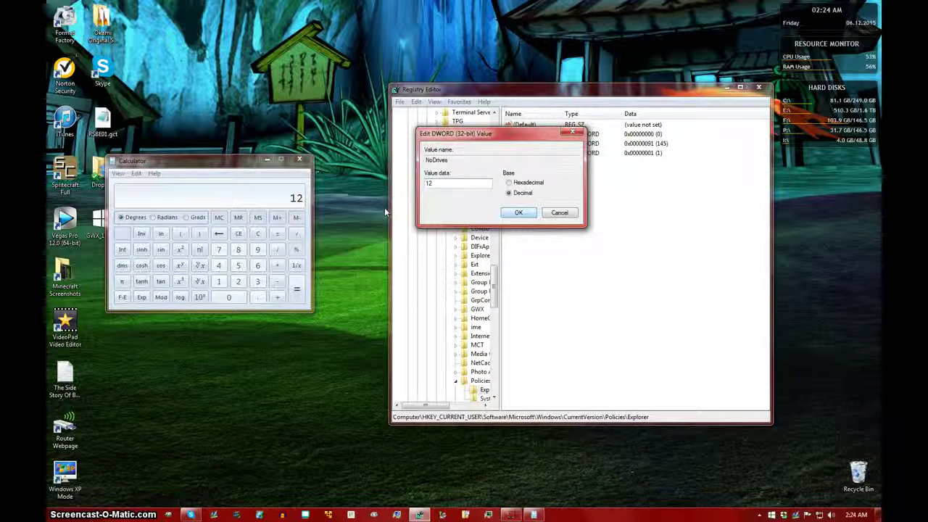
click(512, 214)
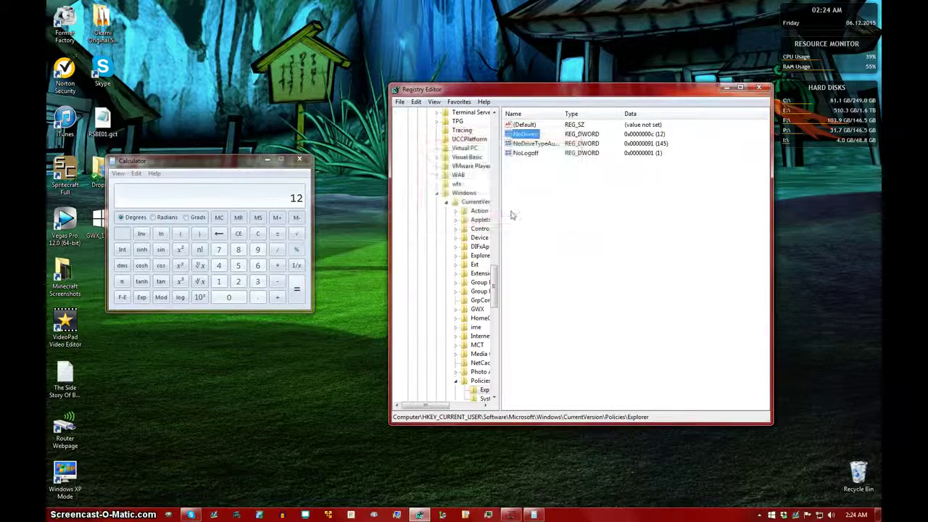
click(724, 88)
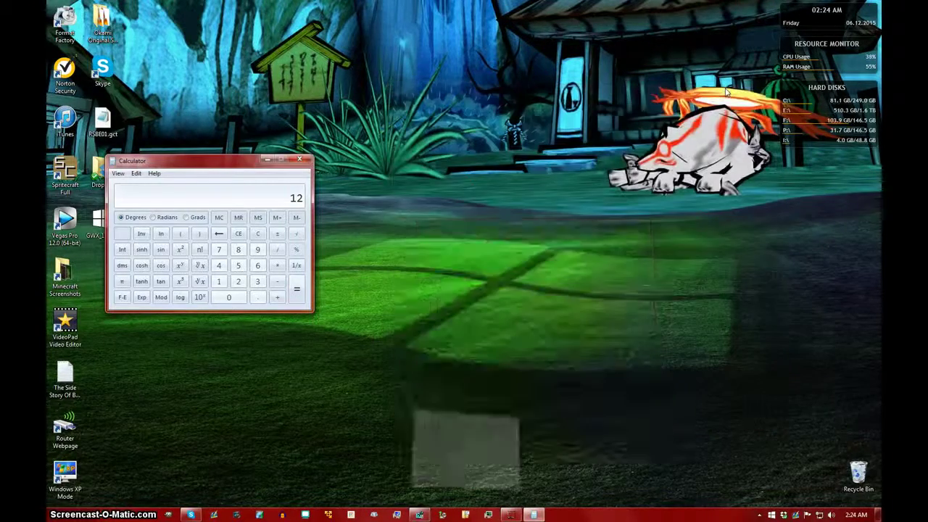
click(267, 161)
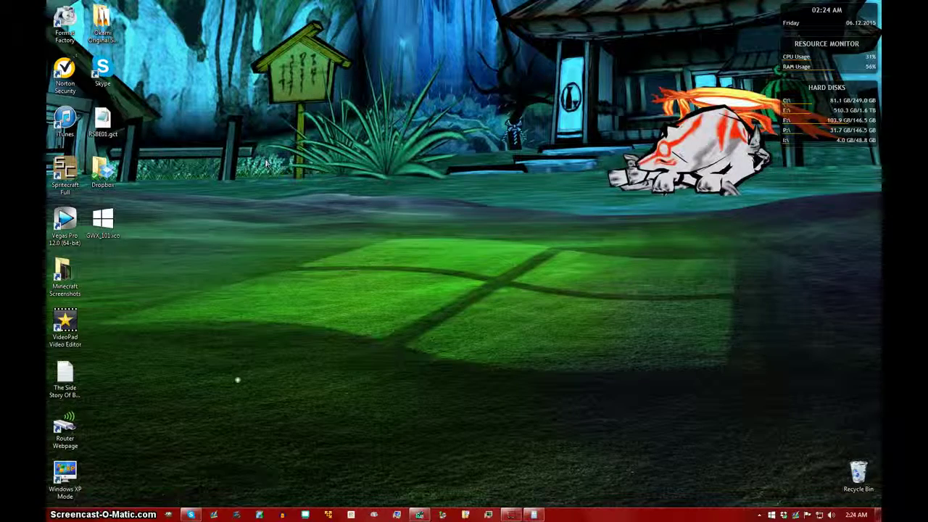
- Open My Computer, visit the hidden C: and D: drives by entering their paths, and return to the drive list
click(127, 515)
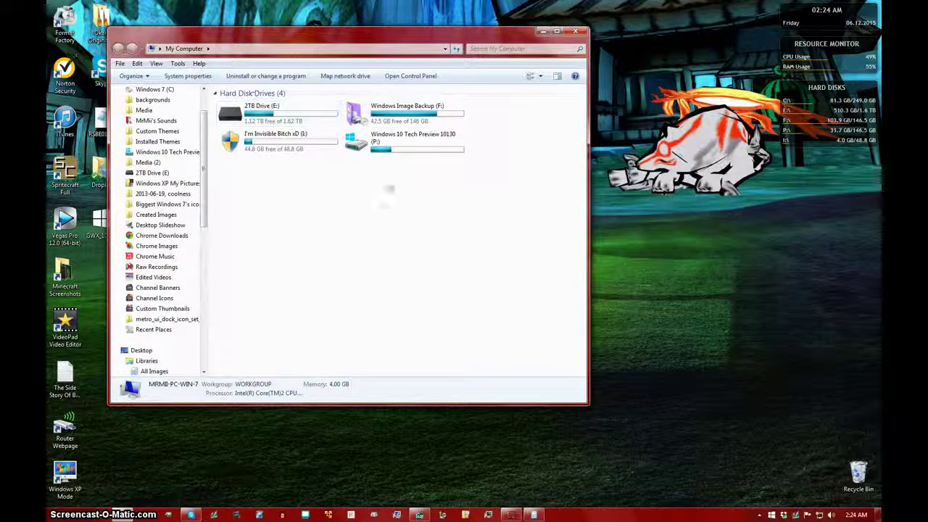
click(229, 49)
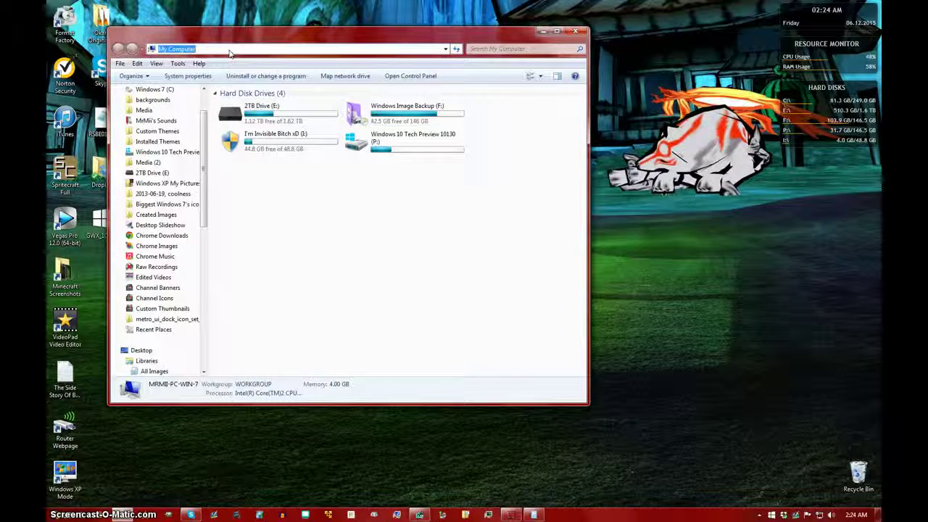
text(C:\)
key(Return)
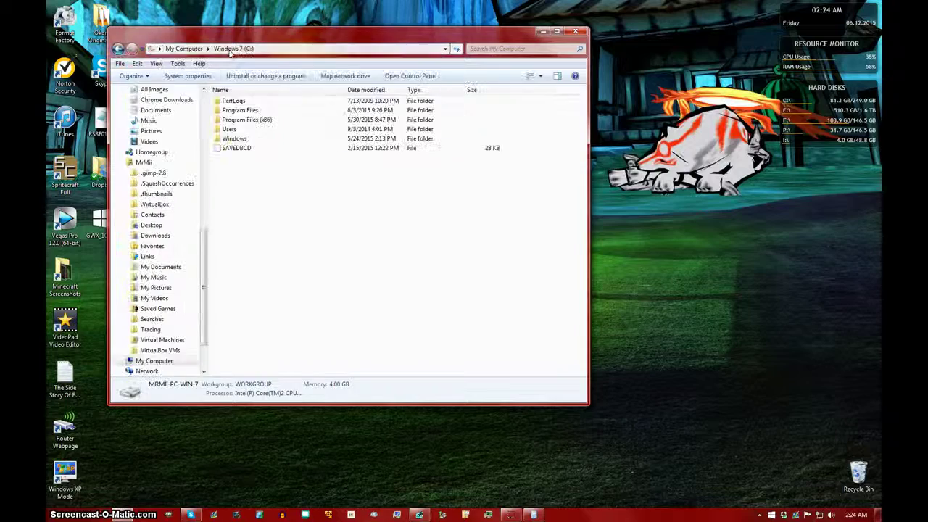
click(283, 51)
text(D:)
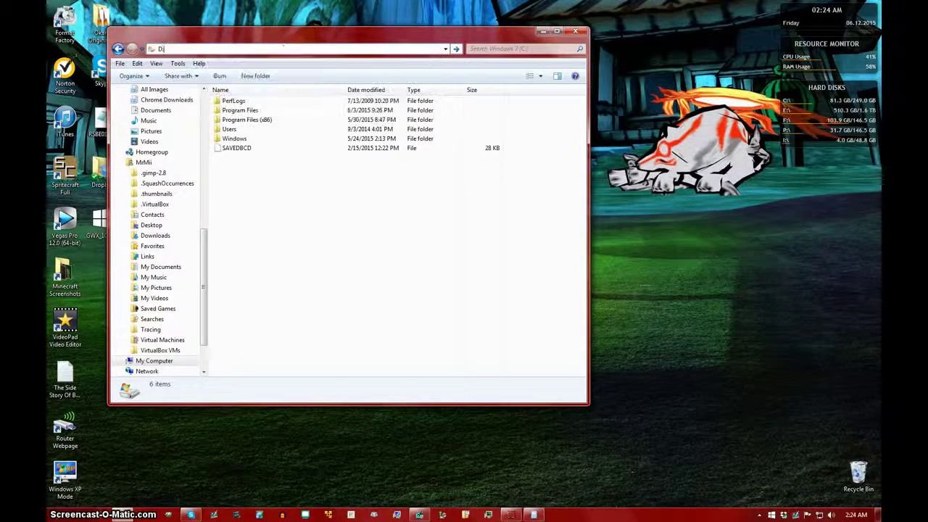
key(Return)
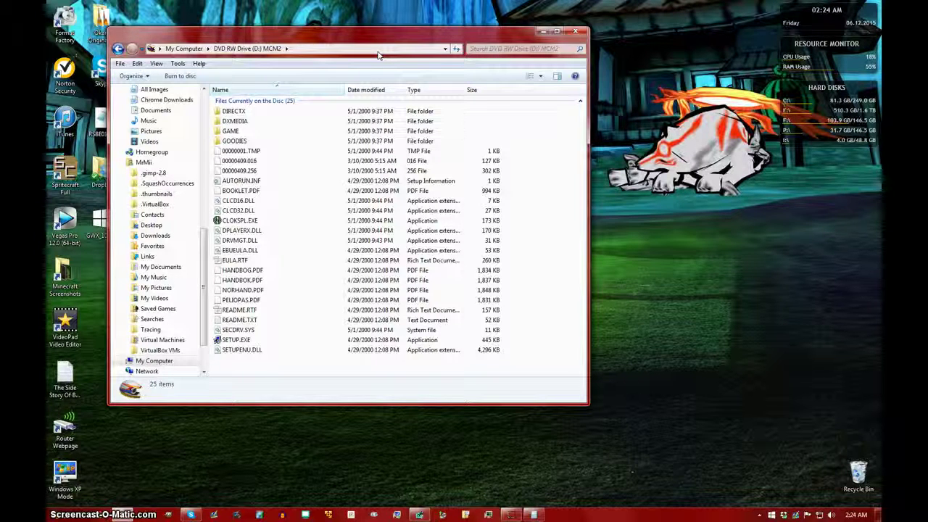
click(196, 50)
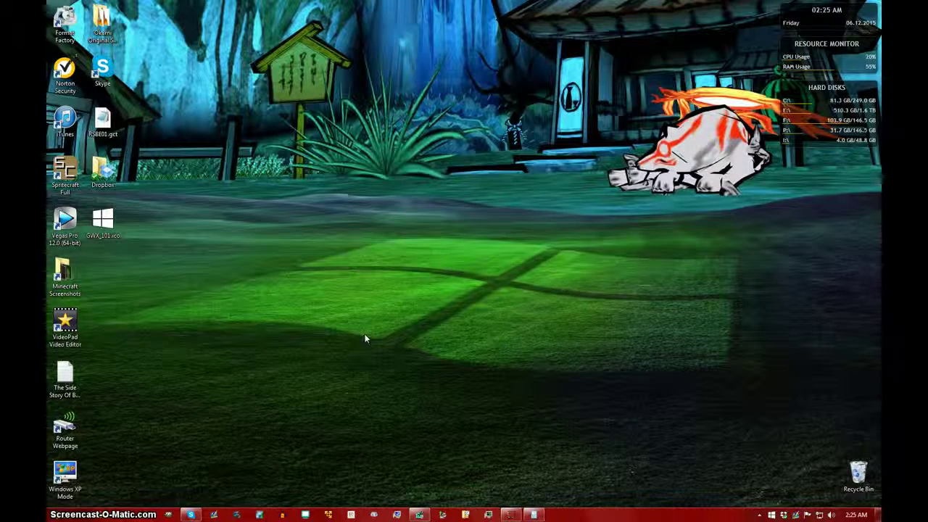
- Bring up the Registry Editor and go back up from the Explorer key to HKEY_CURRENT_USER
mouse_move(421, 516)
click(421, 516)
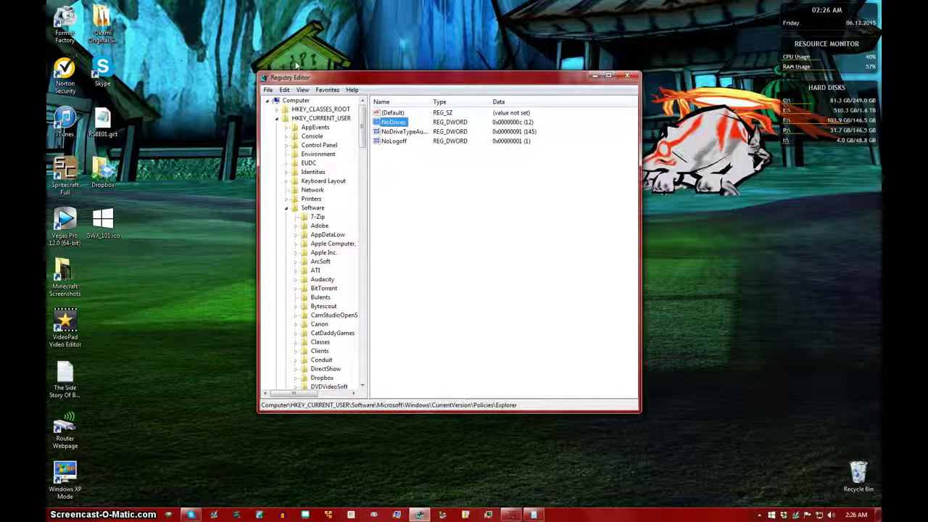
key(BackSpace)
key(BackSpace)
key(BackSpace)
key(BackSpace)
key(BackSpace)
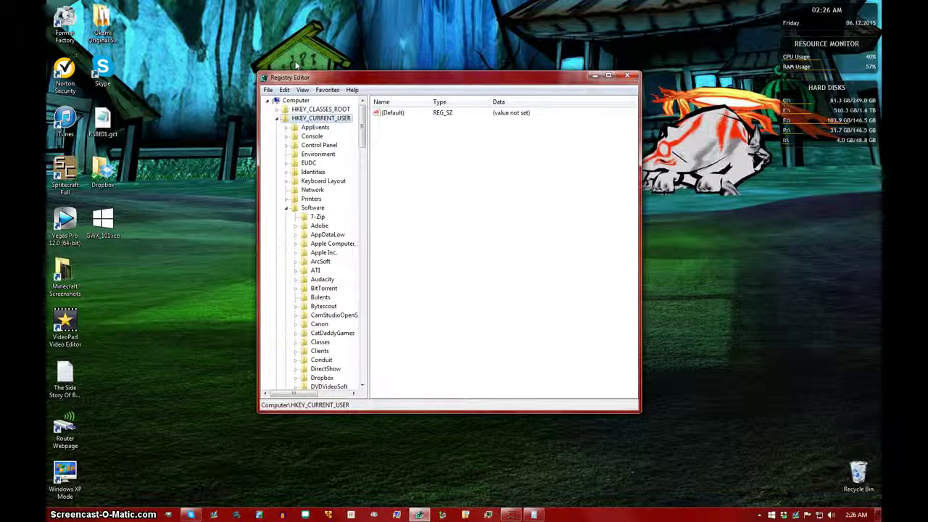
- Walk down through Software, Microsoft, Windows, CurrentVersion and Policies to the Explorer key in the registry tree
scroll(328, 177, down, 10)
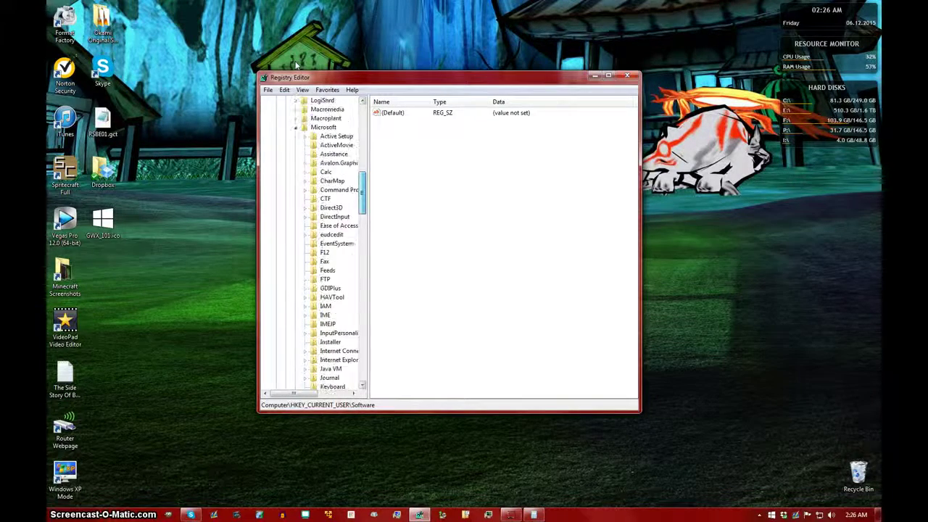
click(324, 172)
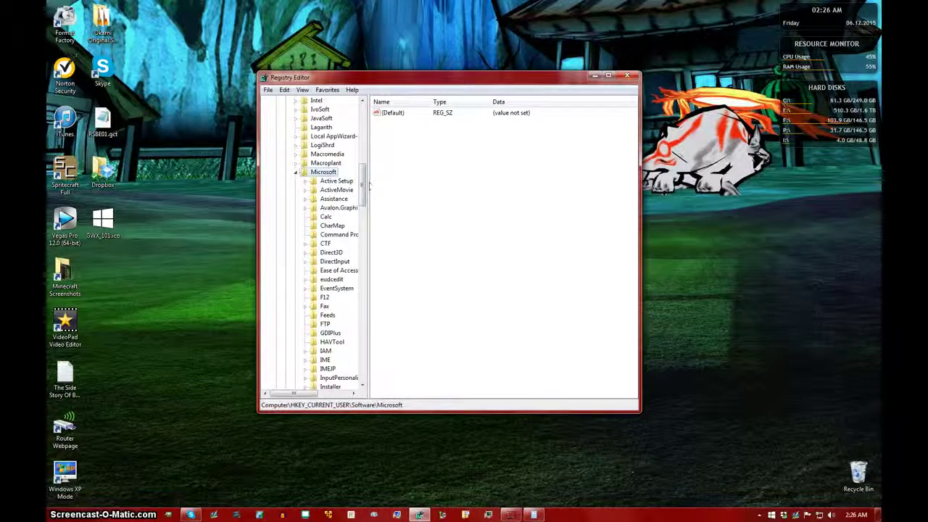
scroll(348, 217, down, 15)
click(333, 200)
click(342, 208)
drag(363, 270, 364, 308)
click(348, 145)
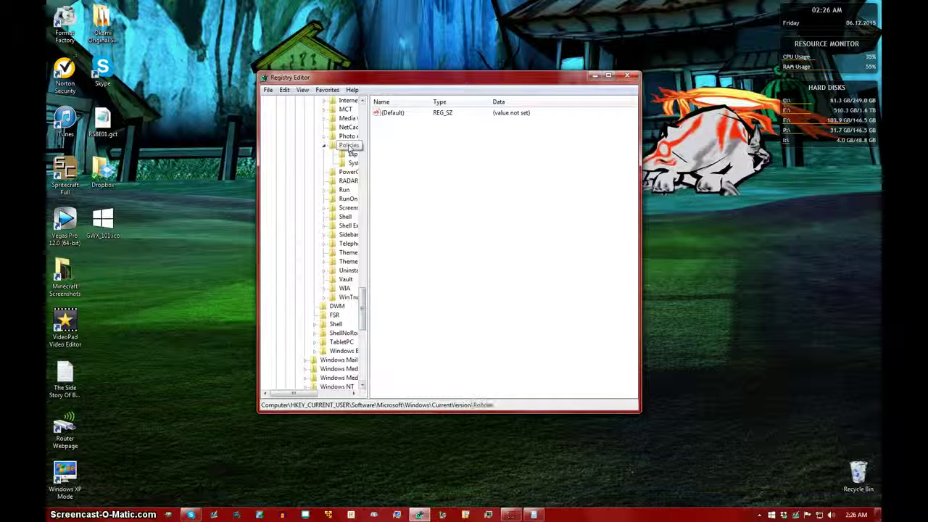
click(353, 154)
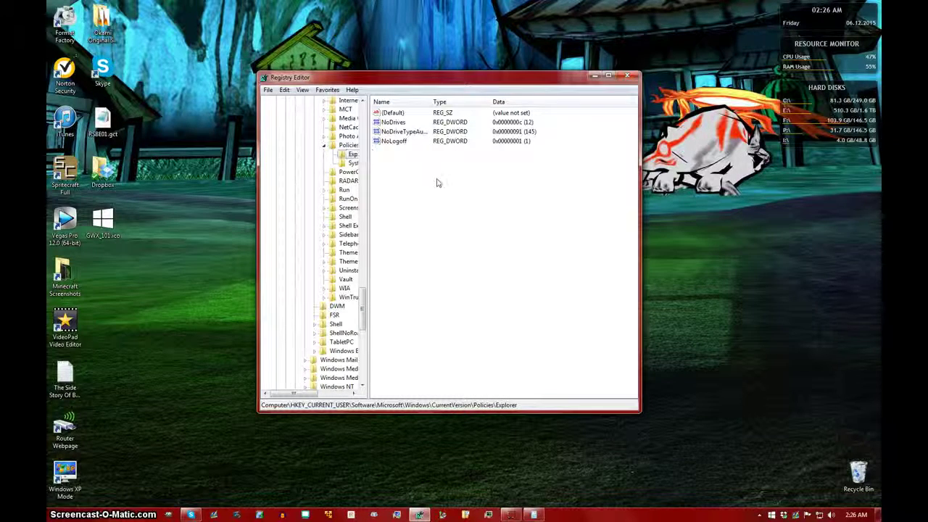
- Set the NoDrives value to decimal 0 to unhide all drives
double_click(389, 123)
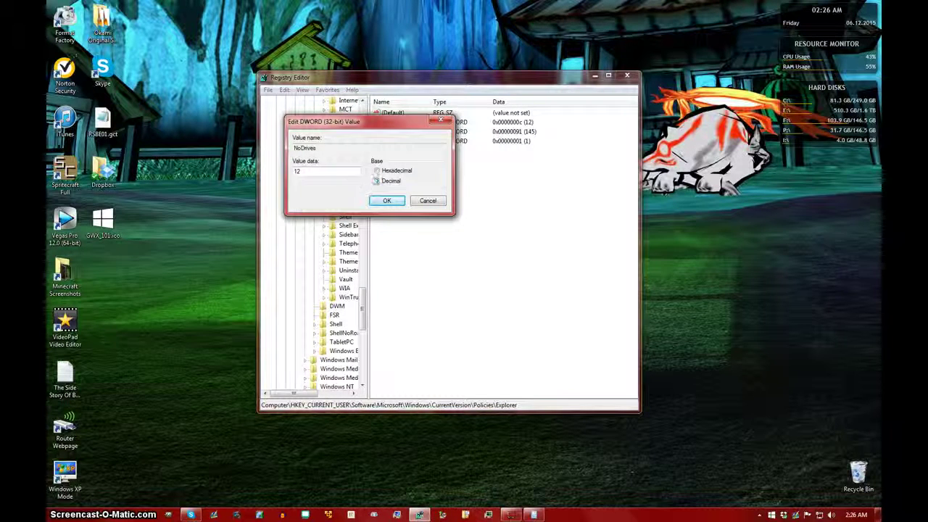
click(387, 171)
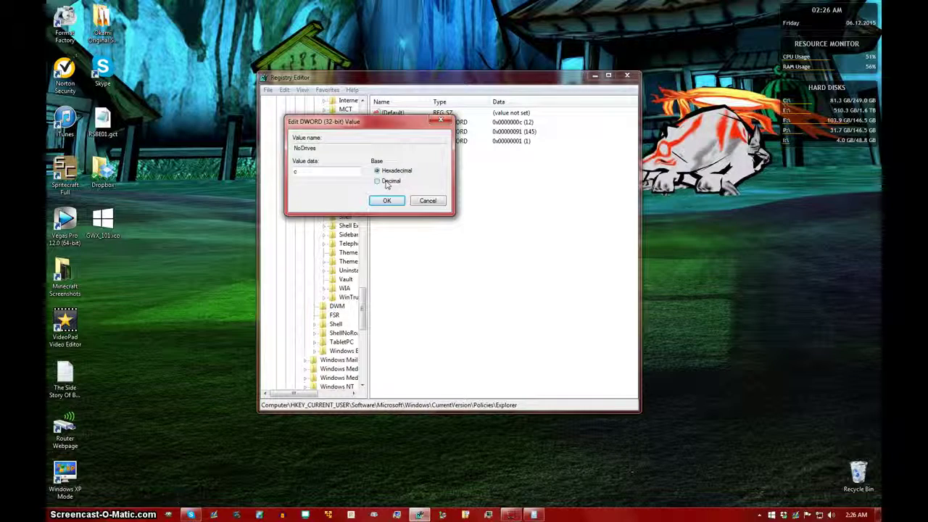
click(387, 182)
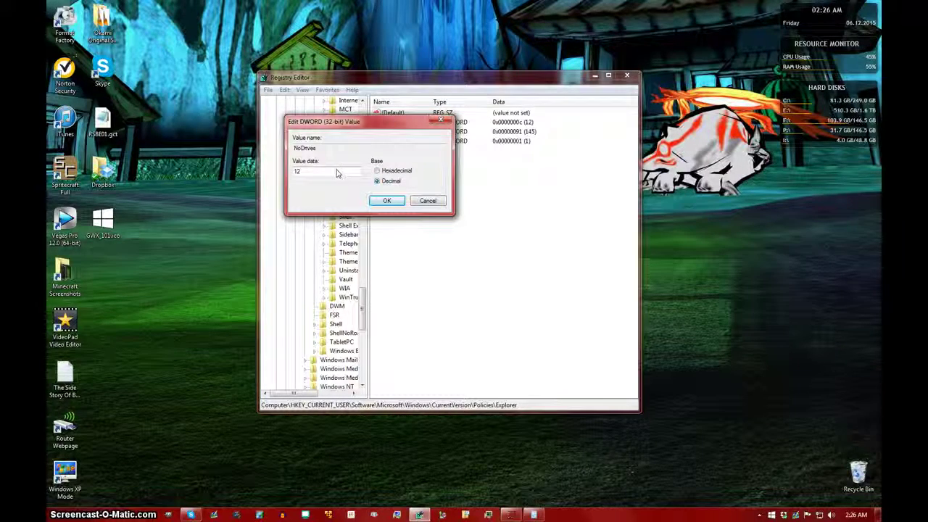
drag(337, 173, 289, 179)
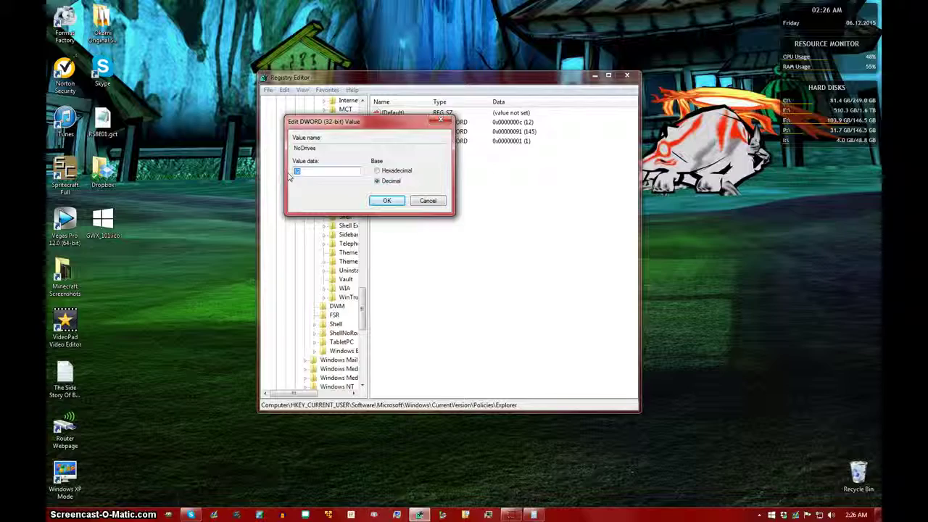
click(382, 201)
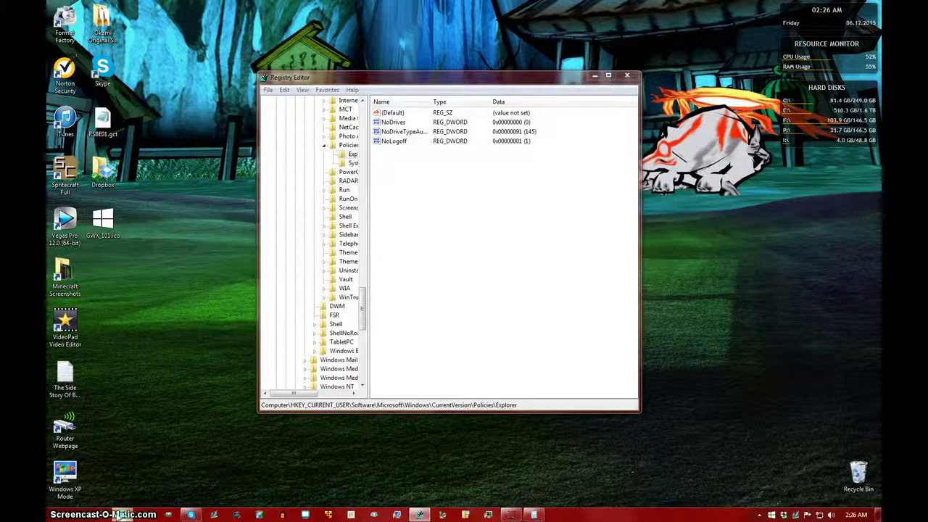
- Open the C: drive and the DVD drive D: from My Computer, declining the permission request for setup.exe
key(super+e)
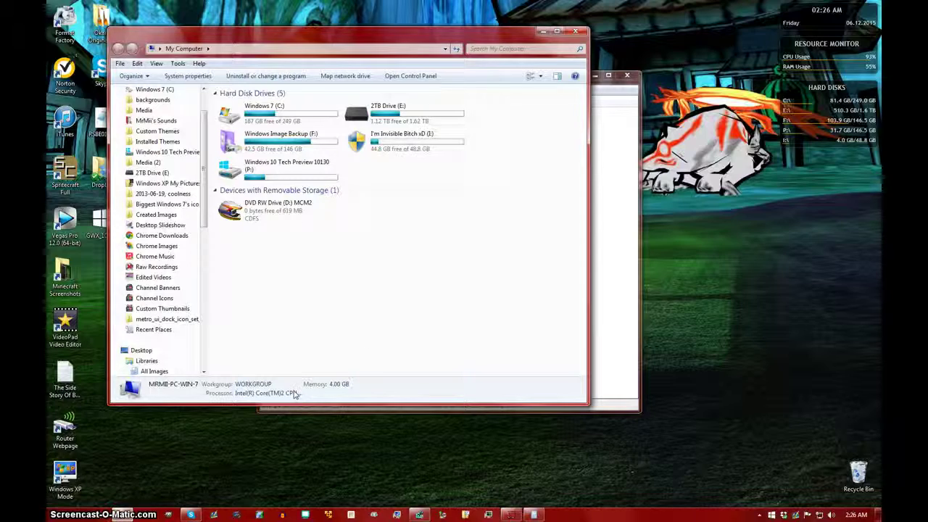
double_click(305, 109)
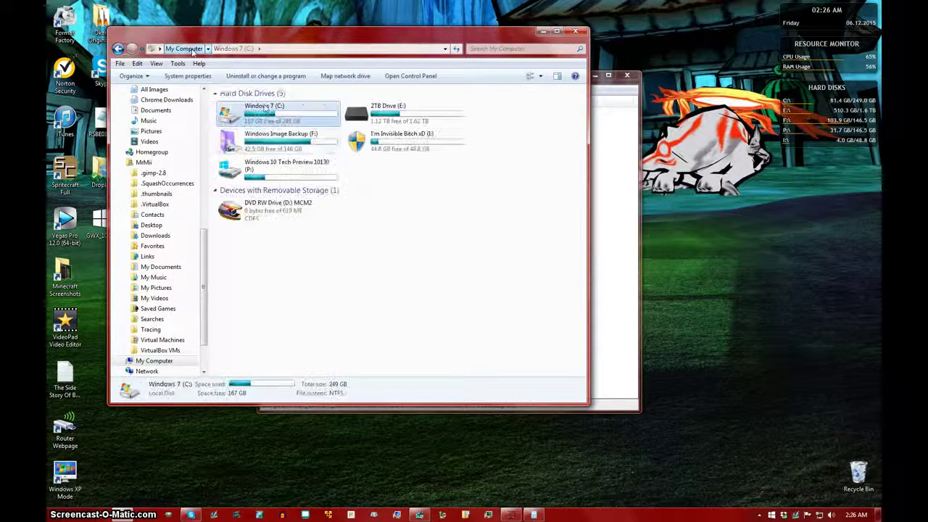
click(190, 49)
click(289, 217)
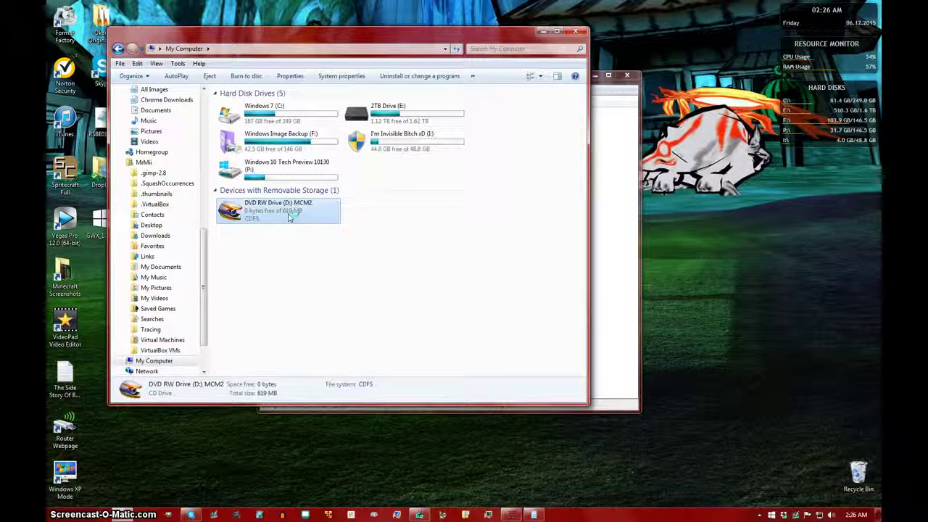
double_click(288, 217)
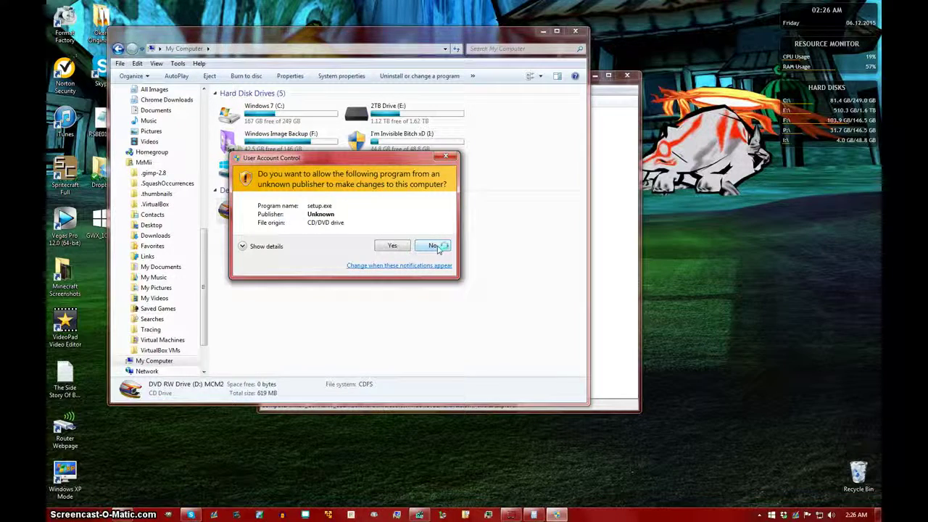
click(438, 248)
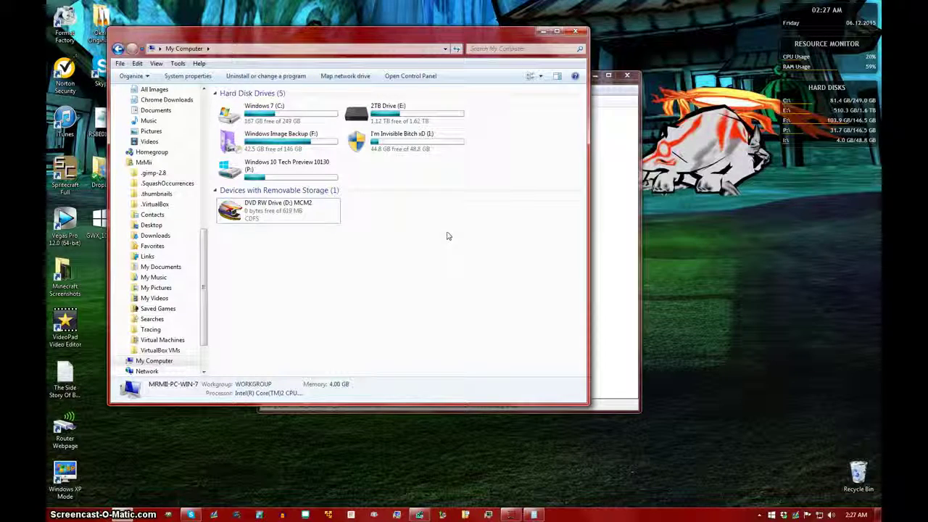
- Close the My Computer window and the Registry Editor
click(578, 31)
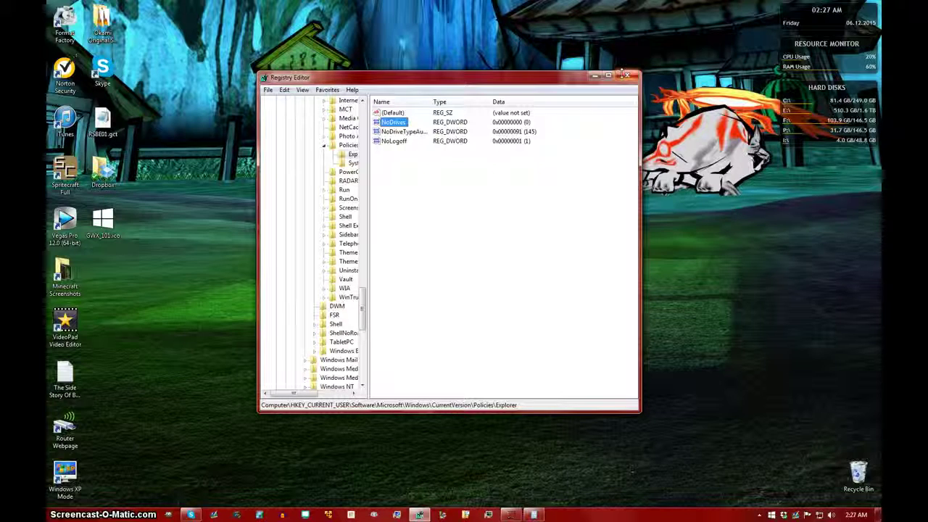
click(627, 75)
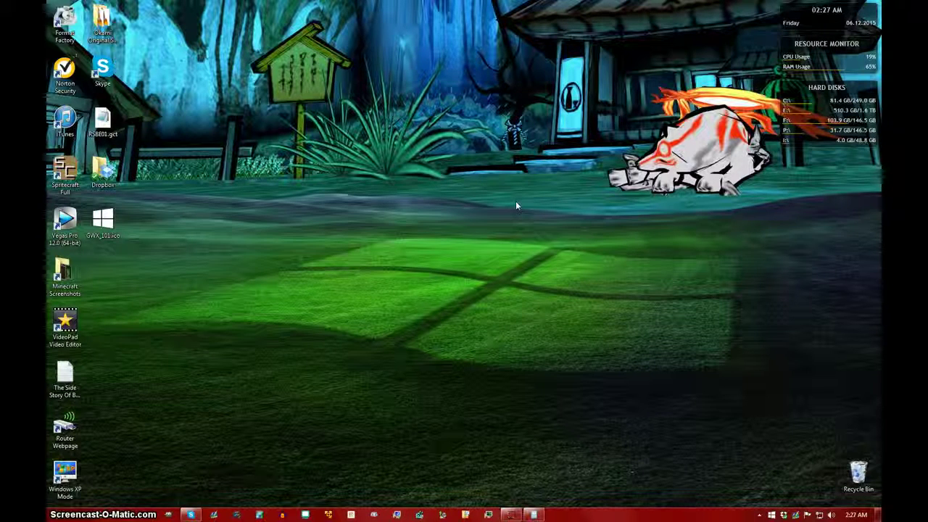
mouse_move(510, 516)
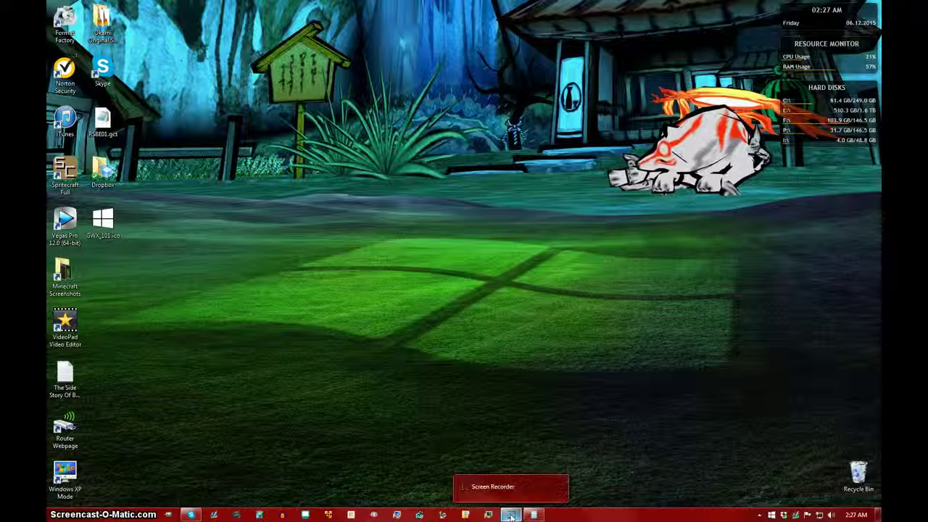